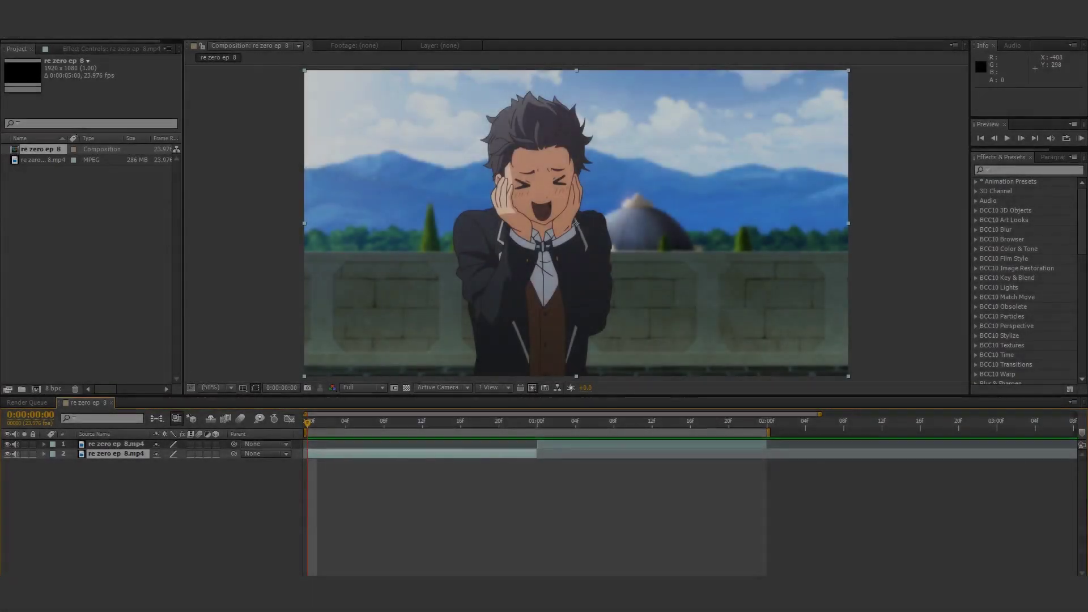
Step: Check the composition settings, then enable motion blur on both clips and the composition
{"action": "left_click", "coordinate": [57, 30]}
{"action": "left_click", "coordinate": [90, 49]}
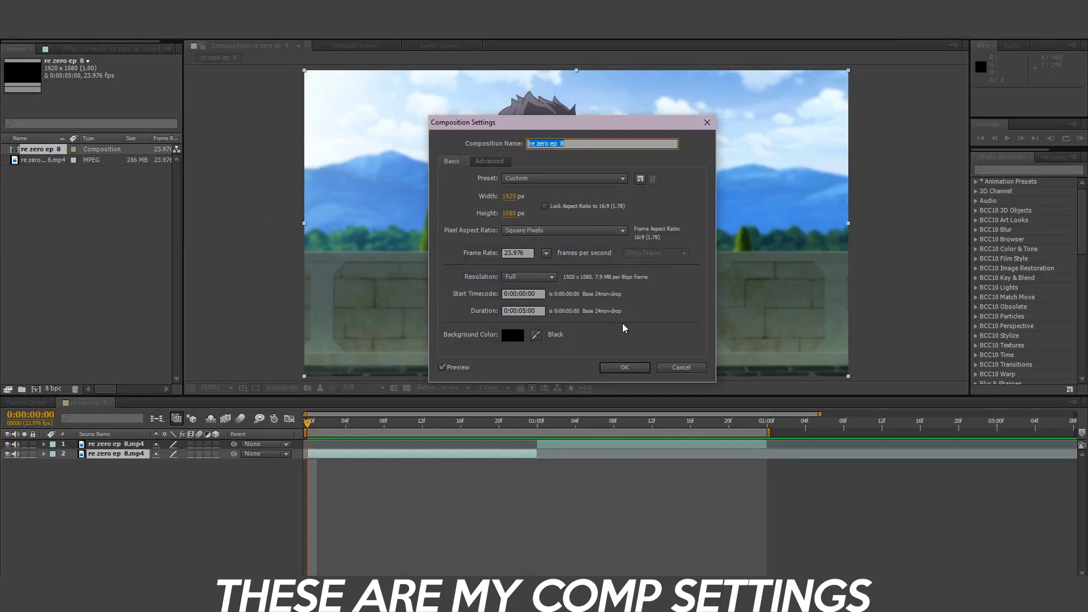
{"action": "left_click", "coordinate": [631, 368]}
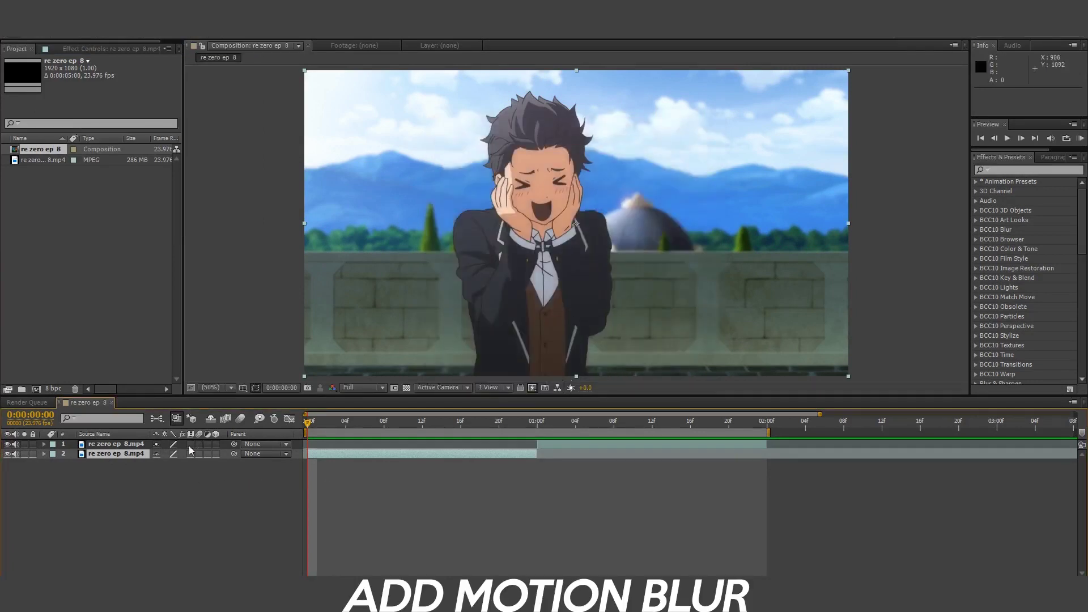
{"action": "left_click", "coordinate": [198, 453]}
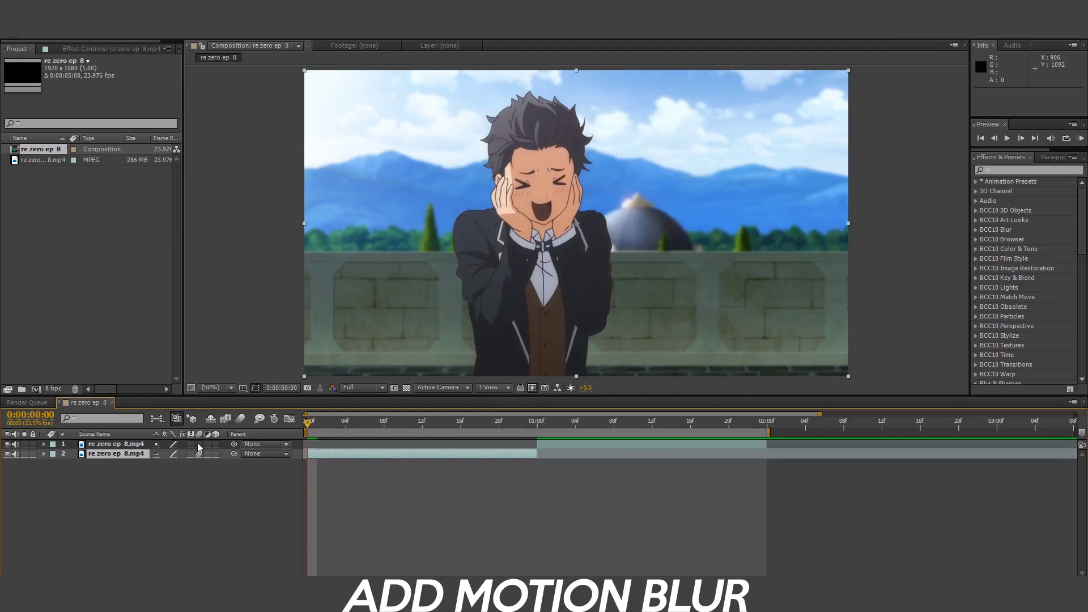
{"action": "left_click", "coordinate": [198, 444]}
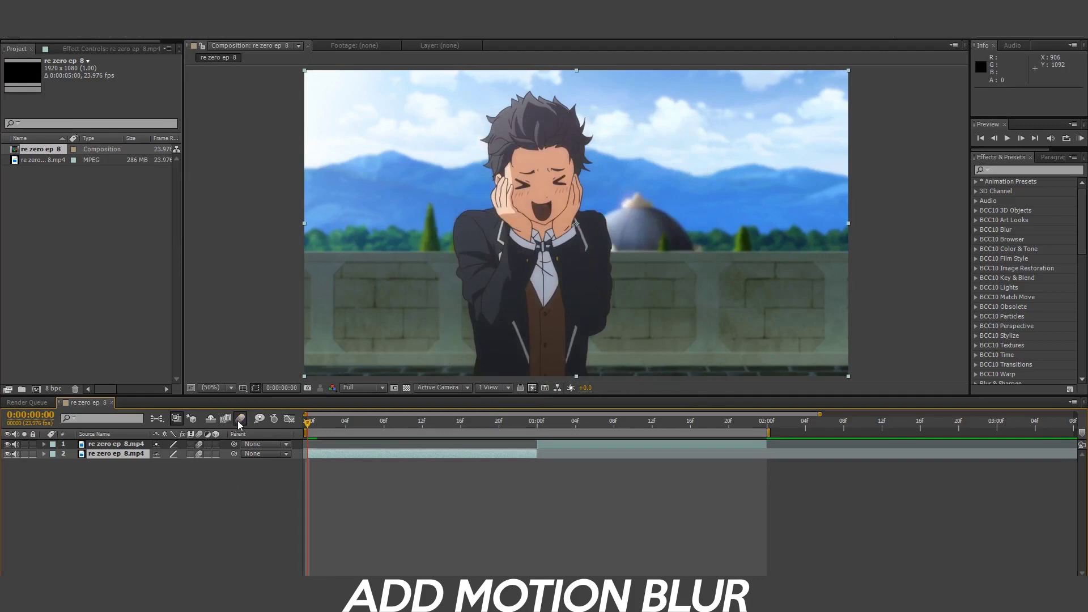
{"action": "left_click", "coordinate": [239, 420]}
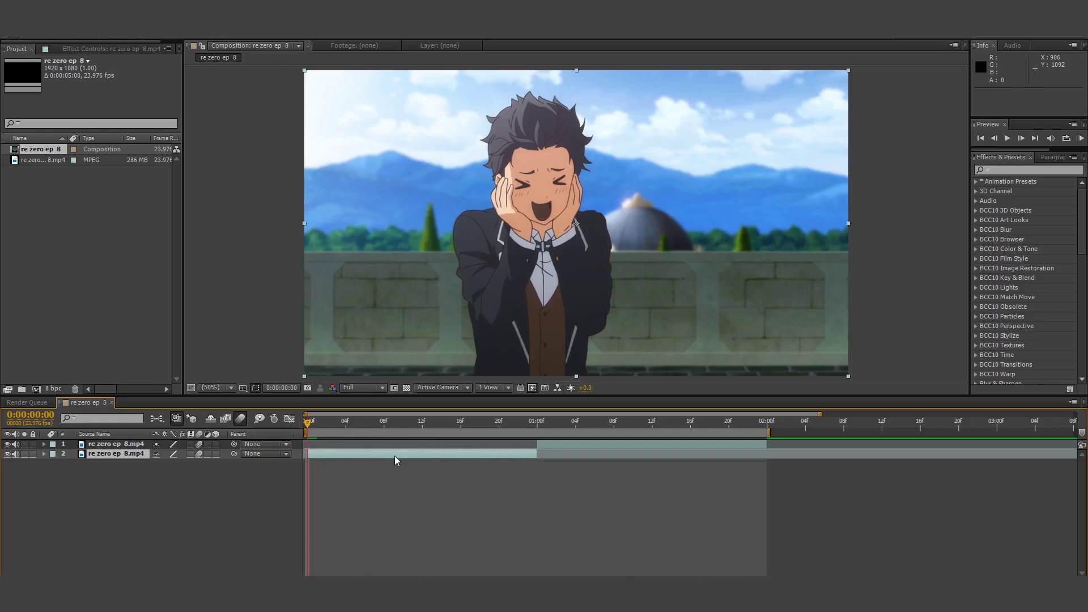
Step: Apply the Motion Tile effect to the first clip
{"action": "left_click", "coordinate": [1002, 169]}
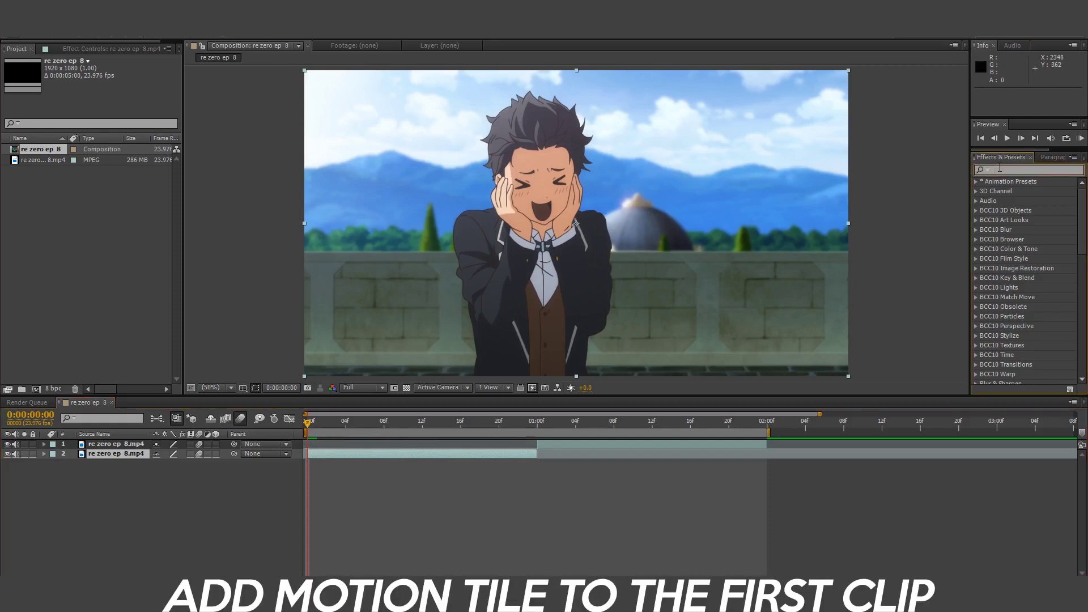
{"action": "type", "text": "motion t"}
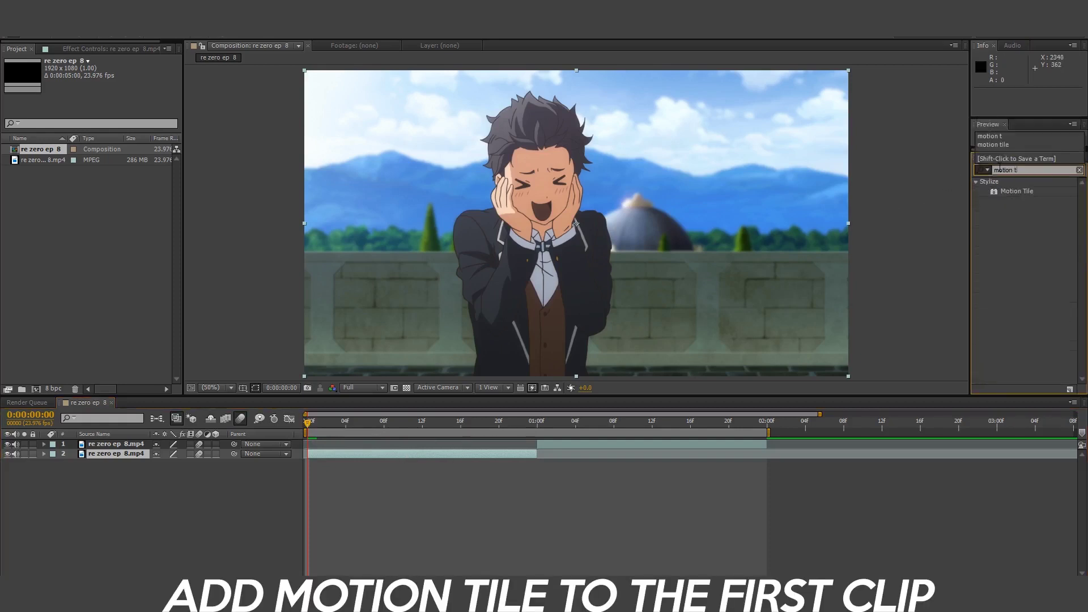
{"action": "double_click", "coordinate": [1028, 191]}
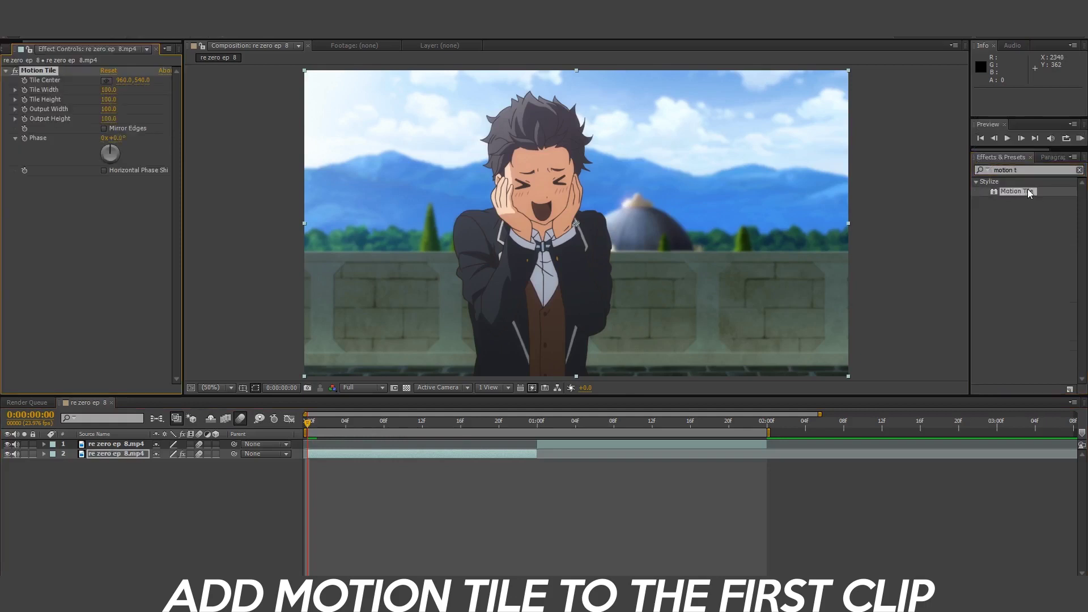
Step: Set Motion Tile's Output Height and Output Width to 200
{"action": "left_click", "coordinate": [108, 118]}
{"action": "key", "text": "BackSpace"}
{"action": "type", "text": "0"}
{"action": "key", "text": "Return"}
{"action": "left_click", "coordinate": [109, 109]}
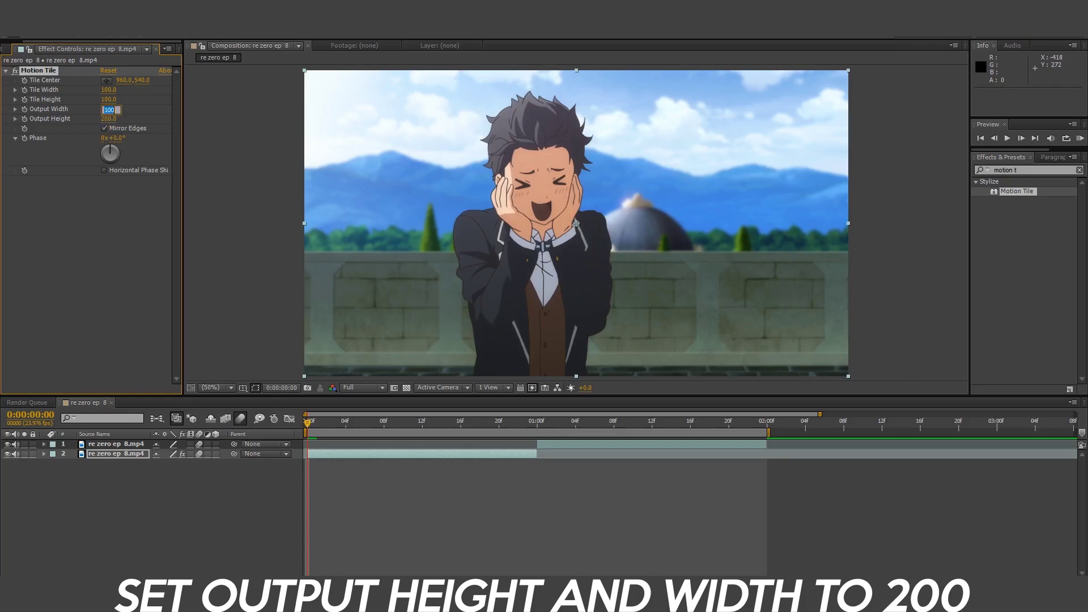
{"action": "type", "text": "20"}
{"action": "key", "text": "Return"}
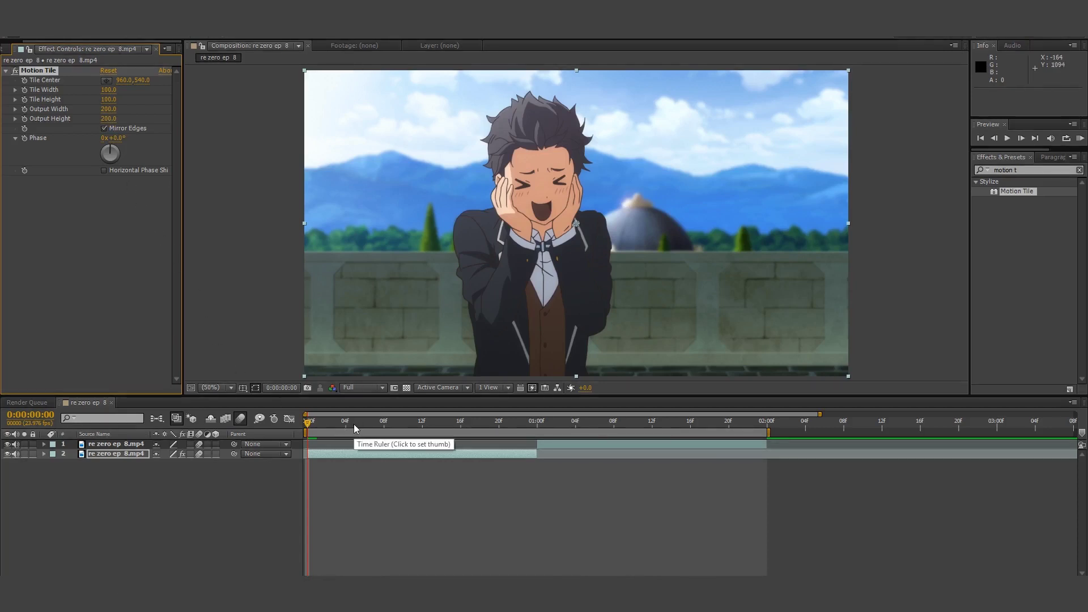
Step: Keyframe the first clip's Scale at 100% on frame 5 and 64% on frame 23
{"action": "left_click", "coordinate": [354, 424]}
{"action": "key", "text": "s"}
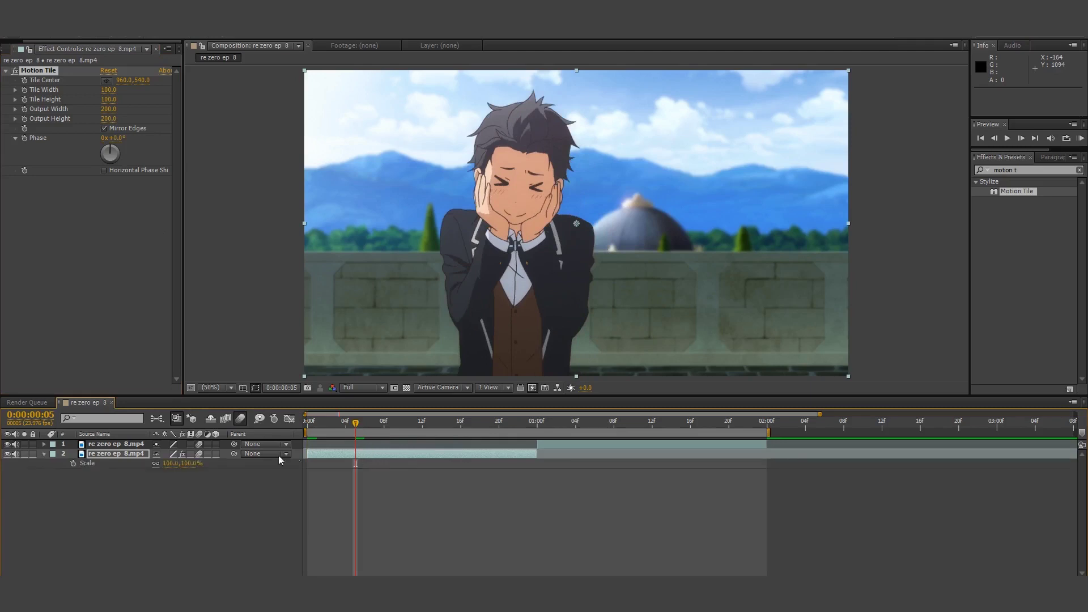
{"action": "left_click", "coordinate": [73, 463]}
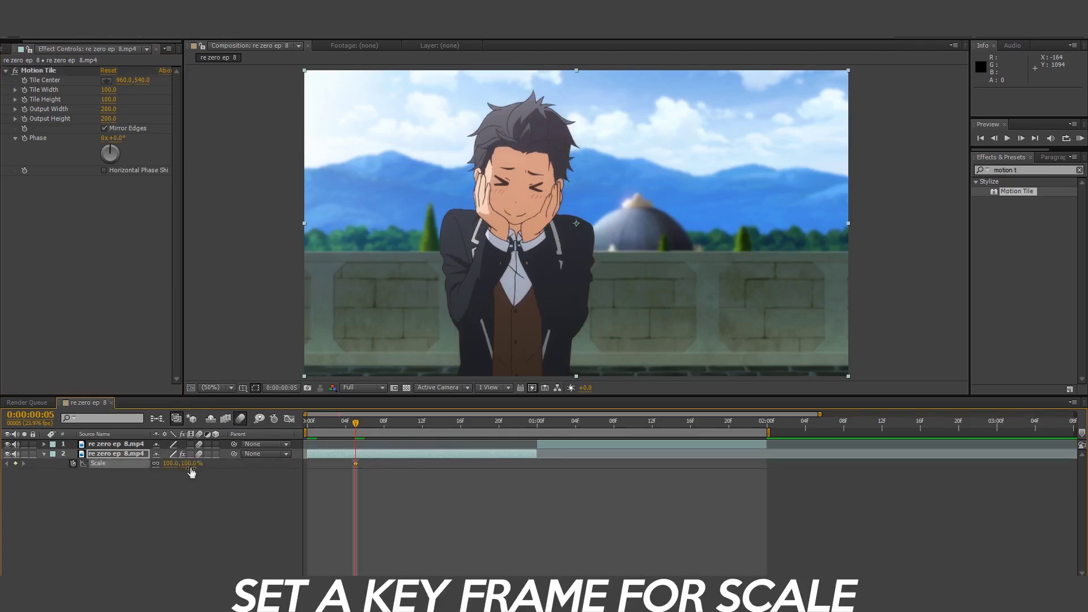
{"action": "left_click", "coordinate": [529, 481]}
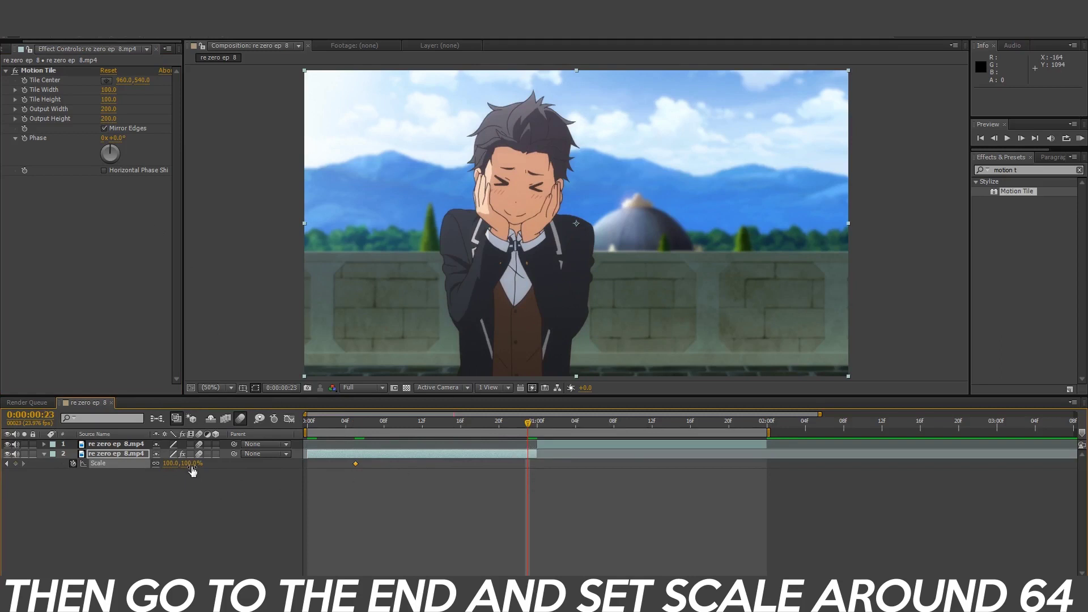
{"action": "left_click_drag", "start_coordinate": [191, 464], "coordinate": [171, 463]}
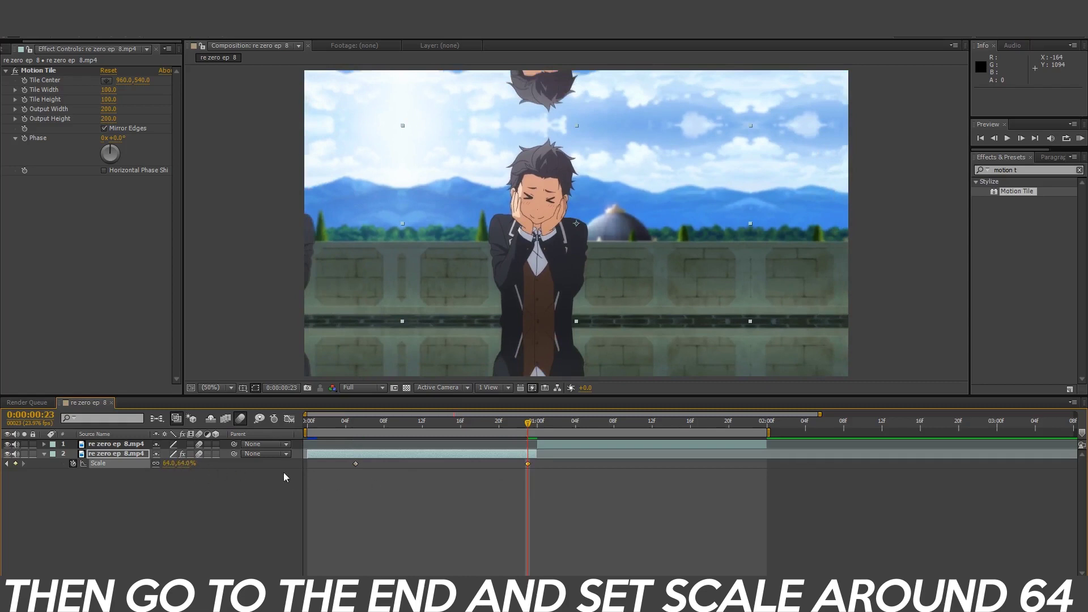
Step: Reshape the Scale curve with a longer ease-out and a sharp finish at frame 23
{"action": "left_click_drag", "start_coordinate": [553, 462], "coordinate": [347, 479]}
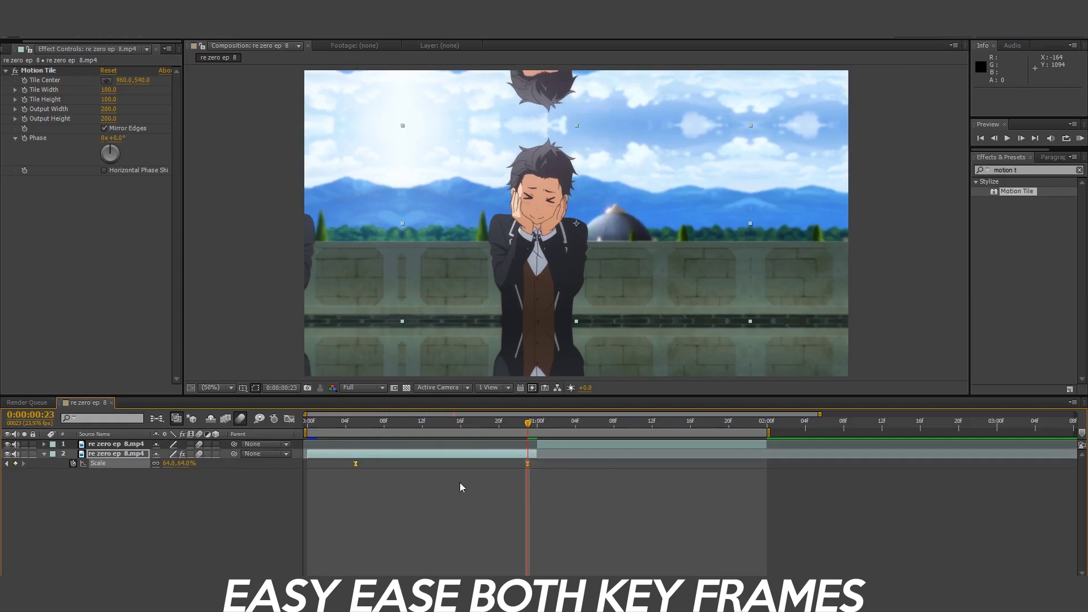
{"action": "left_click", "coordinate": [288, 422]}
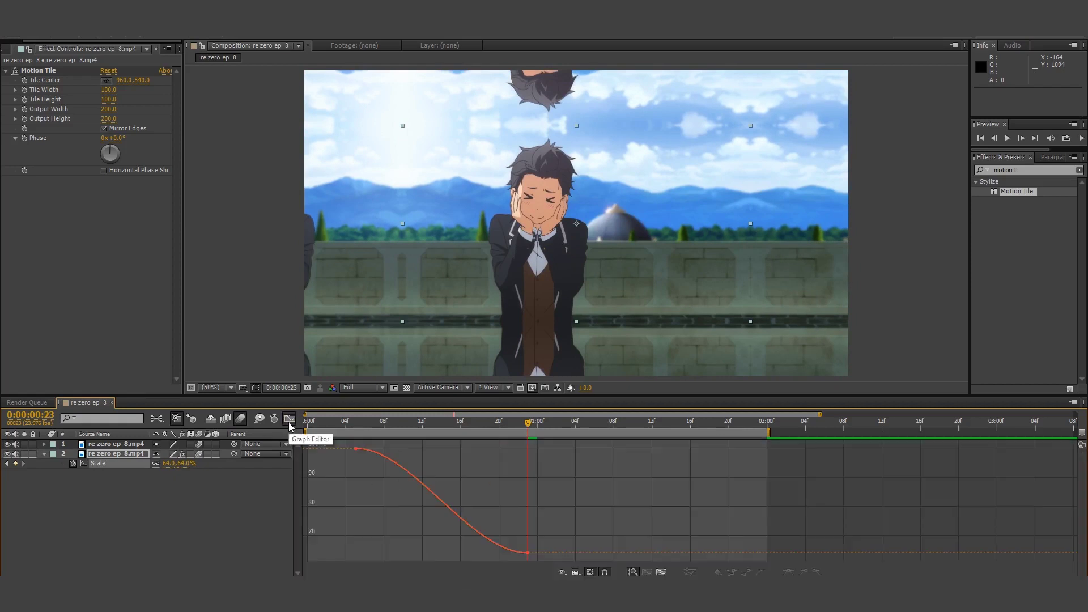
{"action": "left_click", "coordinate": [424, 483]}
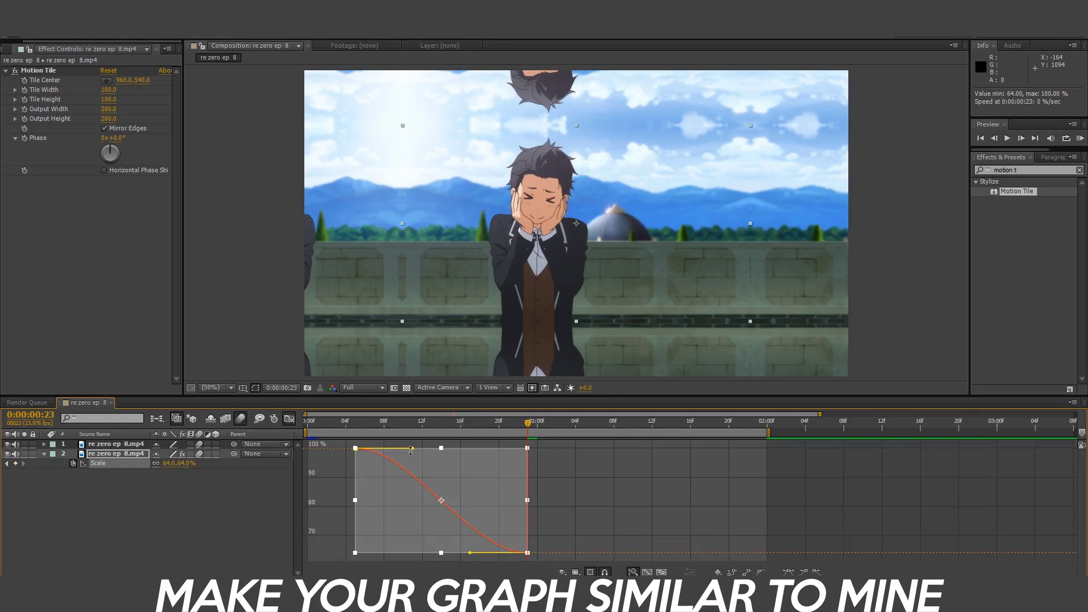
{"action": "left_click_drag", "start_coordinate": [411, 449], "coordinate": [447, 452]}
{"action": "left_click_drag", "start_coordinate": [470, 553], "coordinate": [533, 503]}
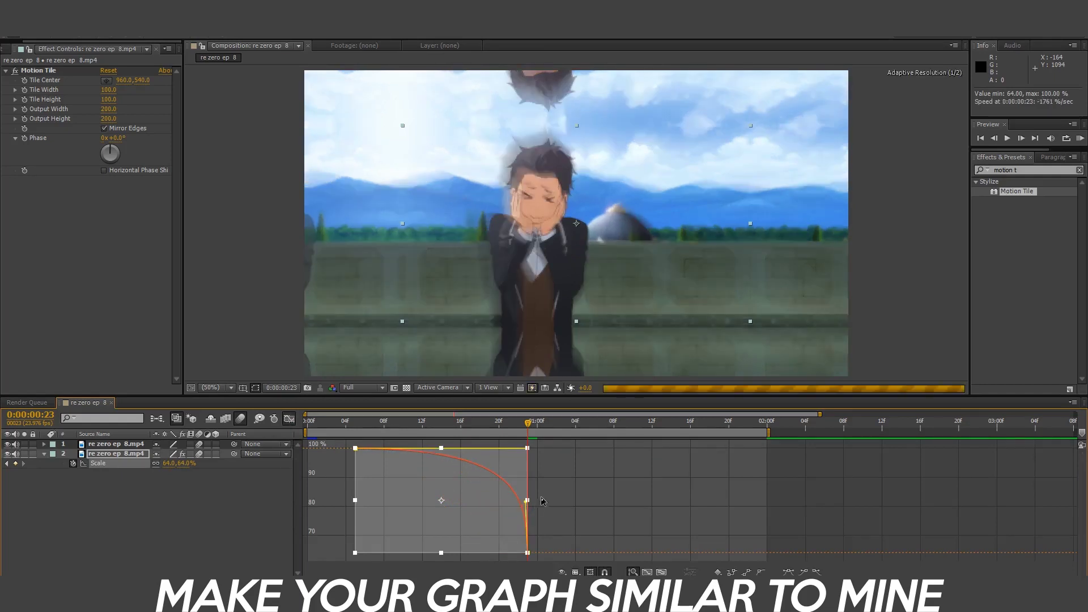
{"action": "left_click", "coordinate": [289, 420]}
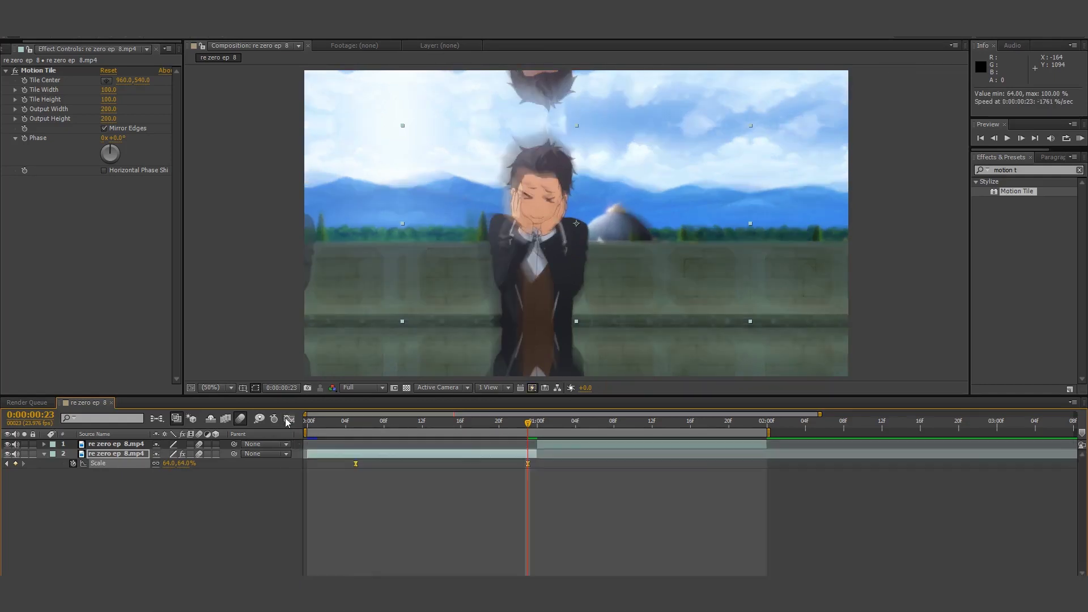
Step: Pre-compose the first clip using Move all attributes into the new composition
{"action": "right_click", "coordinate": [532, 453]}
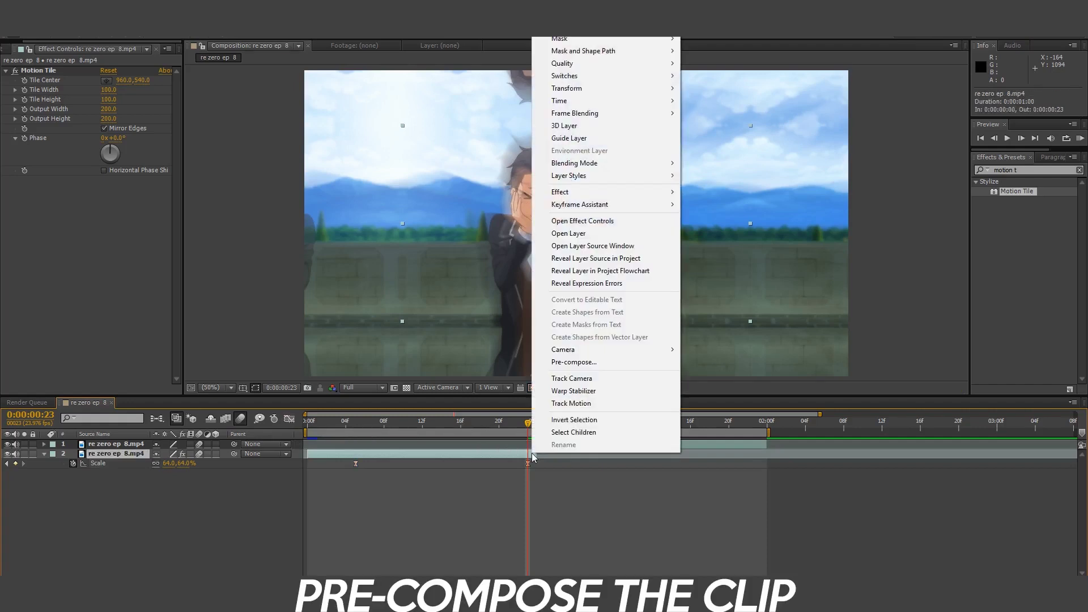
{"action": "left_click", "coordinate": [569, 366]}
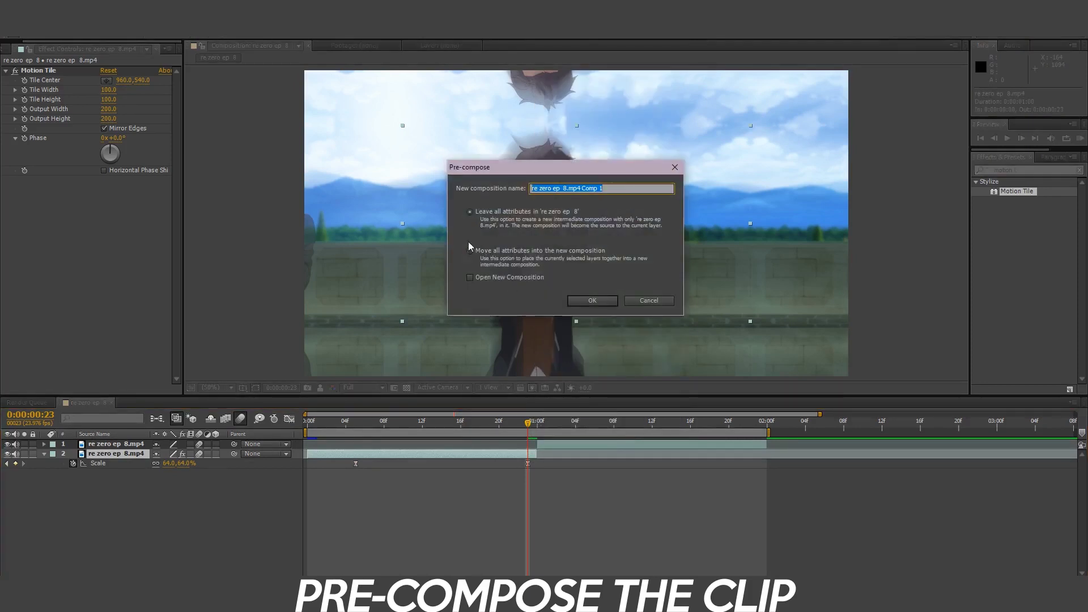
{"action": "left_click", "coordinate": [473, 255]}
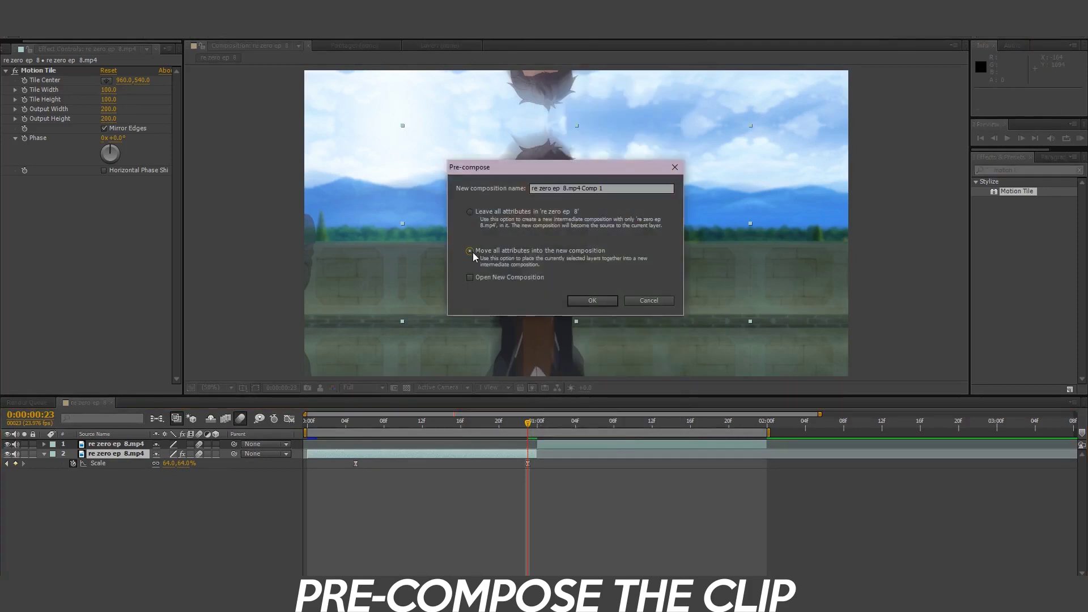
{"action": "left_click", "coordinate": [584, 301]}
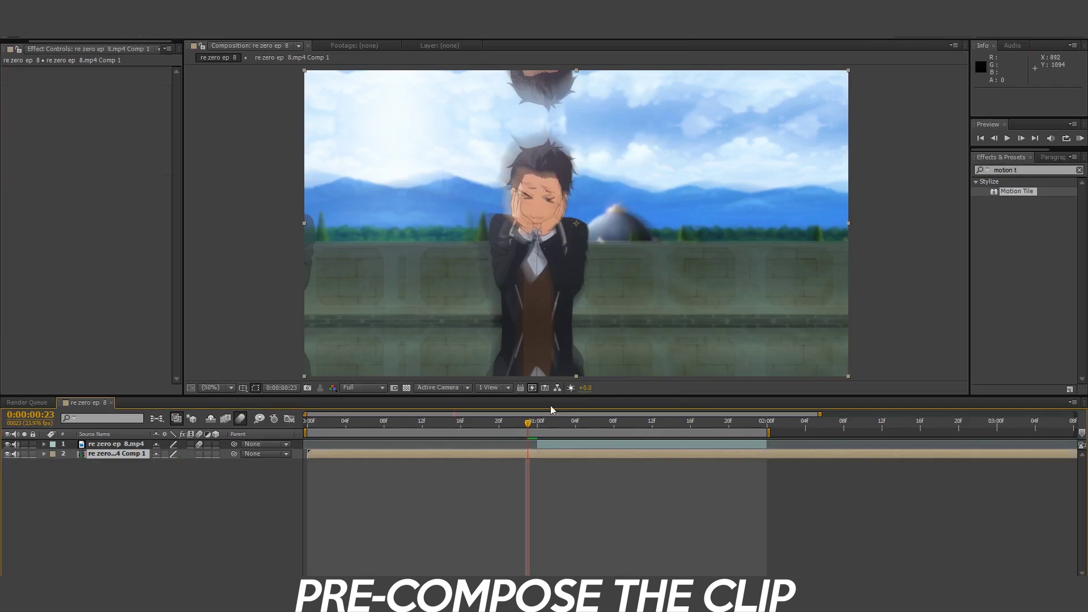
Step: Split the precomp at one second, delete the later part, and reselect the precomp
{"action": "left_click", "coordinate": [540, 425]}
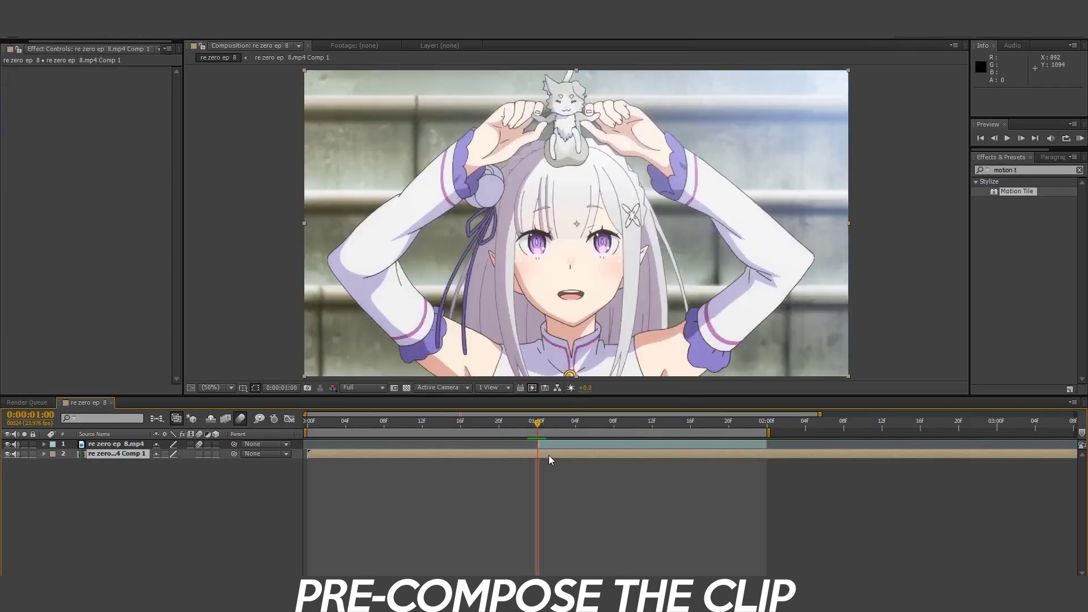
{"action": "key", "text": "ctrl+shift+d"}
{"action": "key", "text": "Delete"}
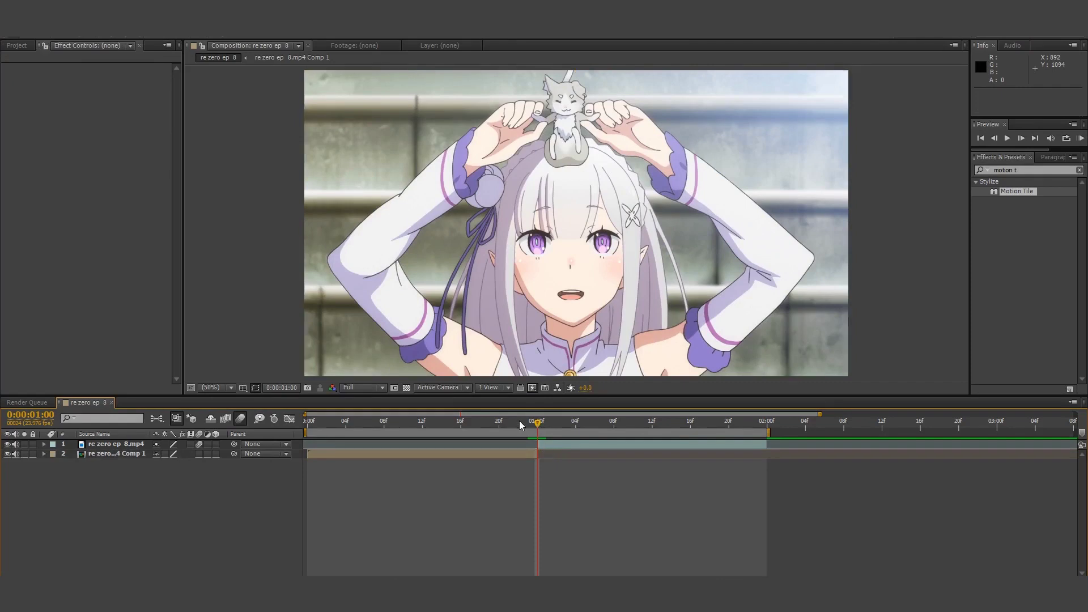
{"action": "left_click_drag", "start_coordinate": [516, 423], "coordinate": [441, 432]}
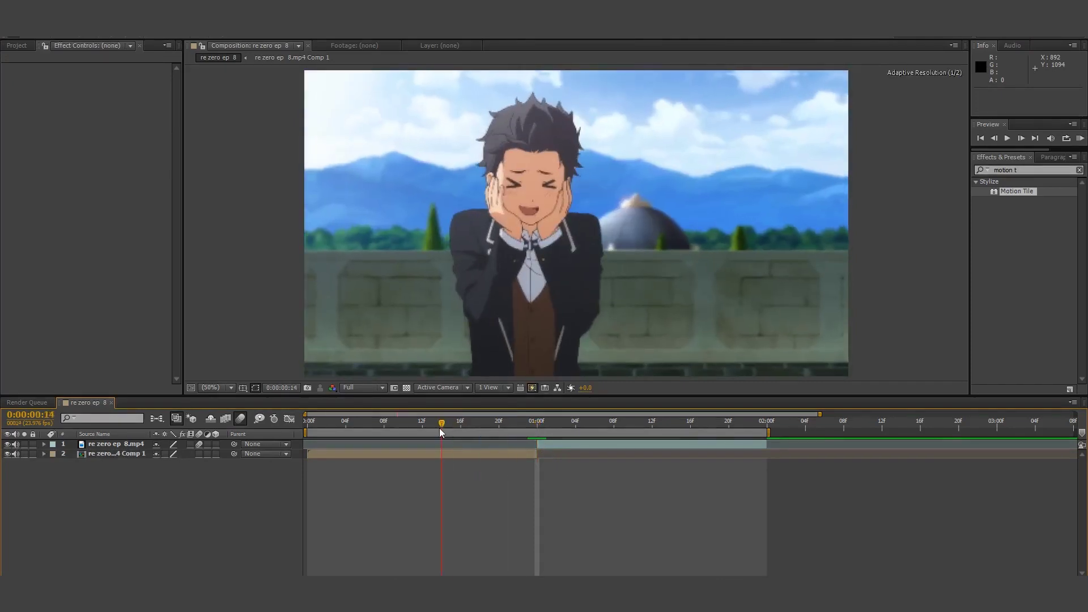
{"action": "left_click", "coordinate": [447, 453]}
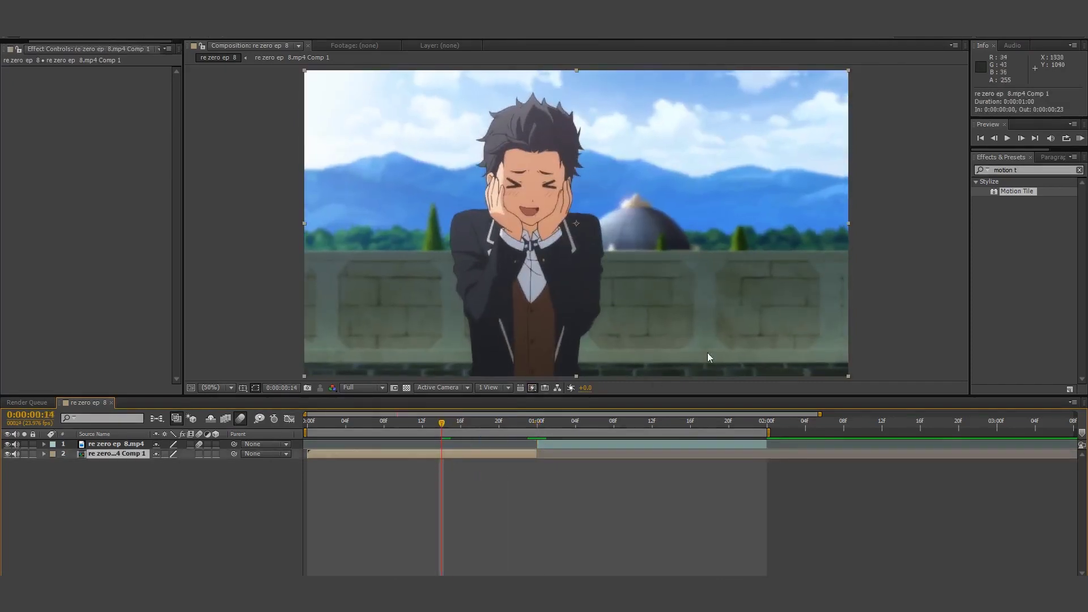
Step: Apply Warp to the precomp and set its Warp Style to FishEye
{"action": "left_click", "coordinate": [1079, 171]}
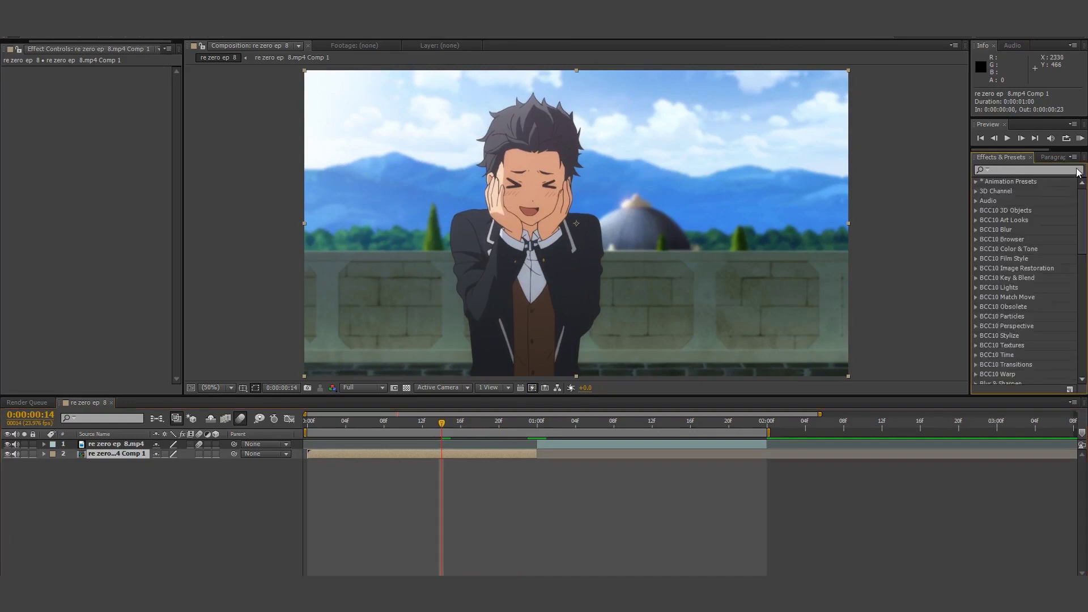
{"action": "left_click", "coordinate": [1043, 169]}
{"action": "type", "text": "warp"}
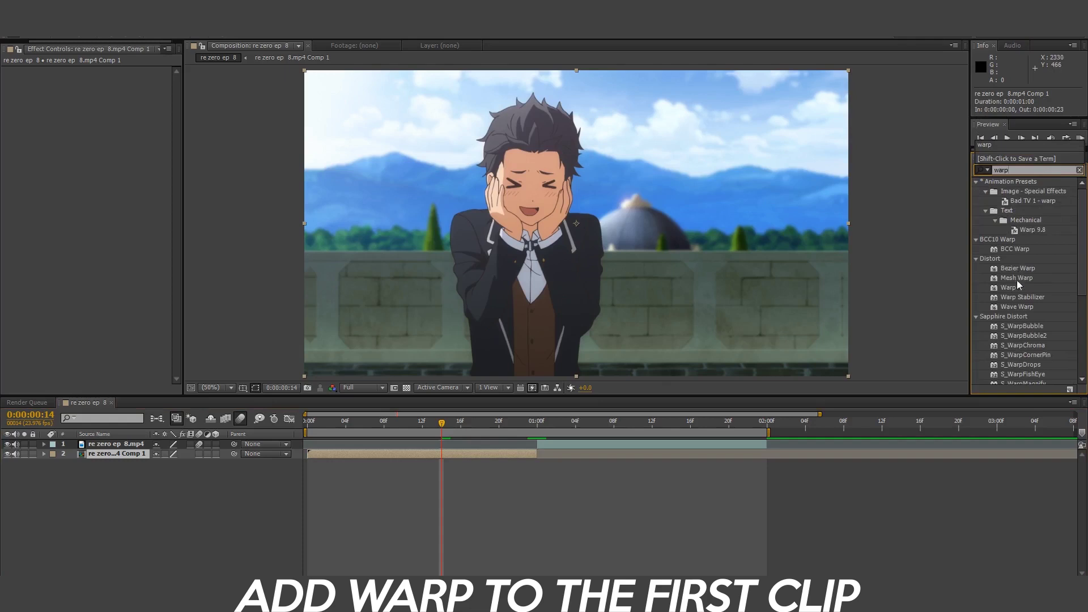
{"action": "double_click", "coordinate": [1011, 287]}
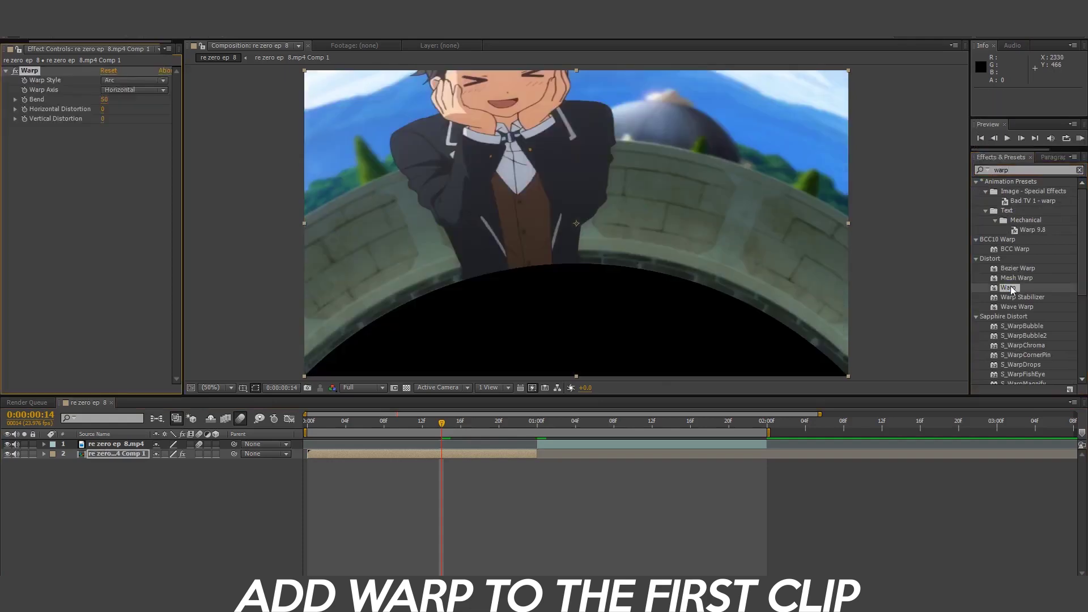
{"action": "left_click", "coordinate": [129, 82]}
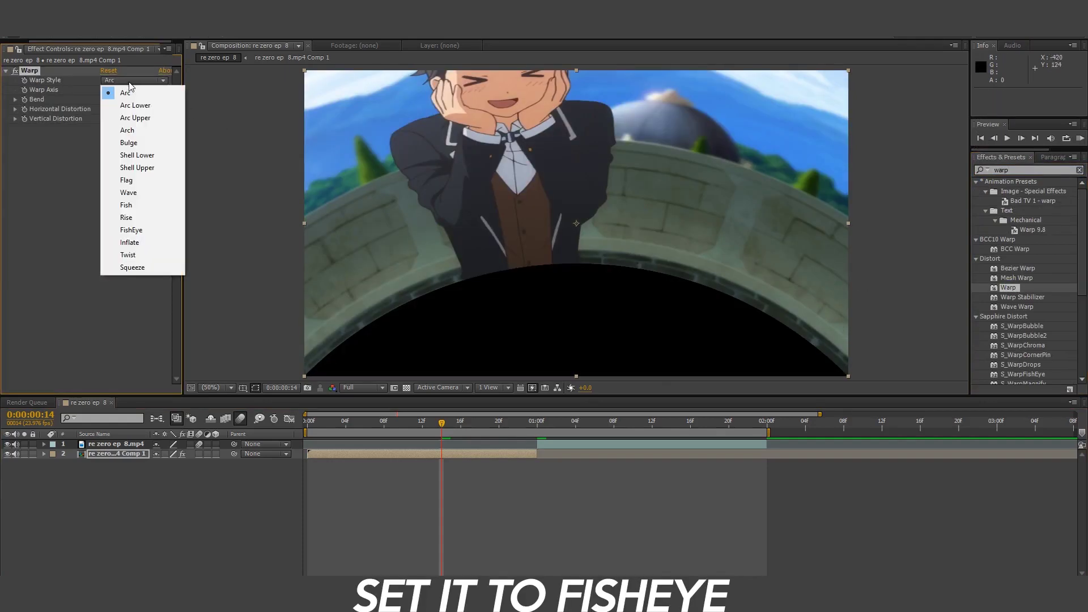
{"action": "left_click", "coordinate": [133, 229]}
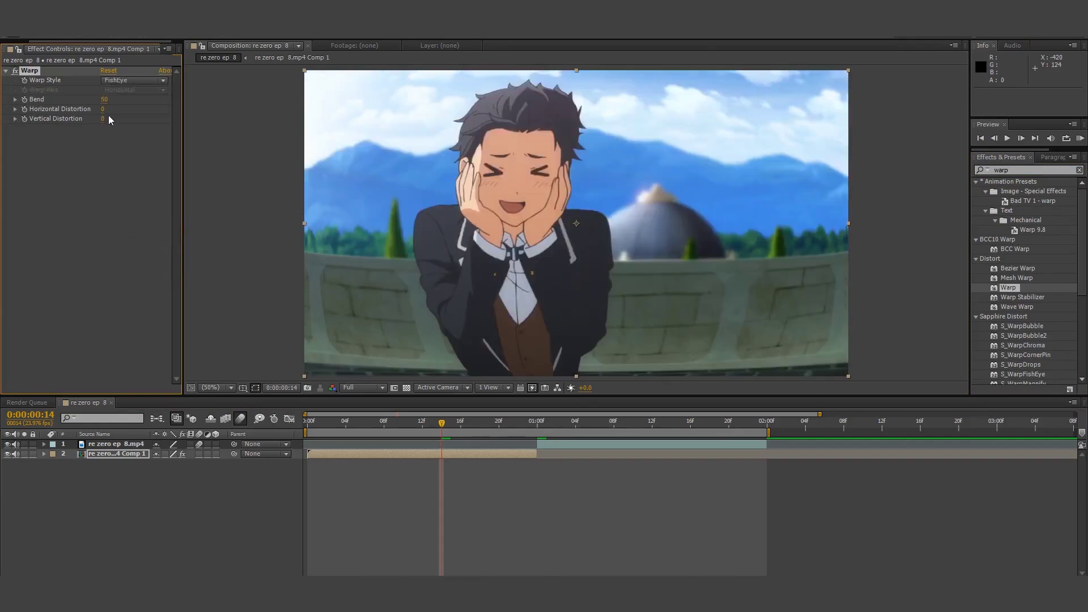
{"action": "left_click", "coordinate": [106, 99]}
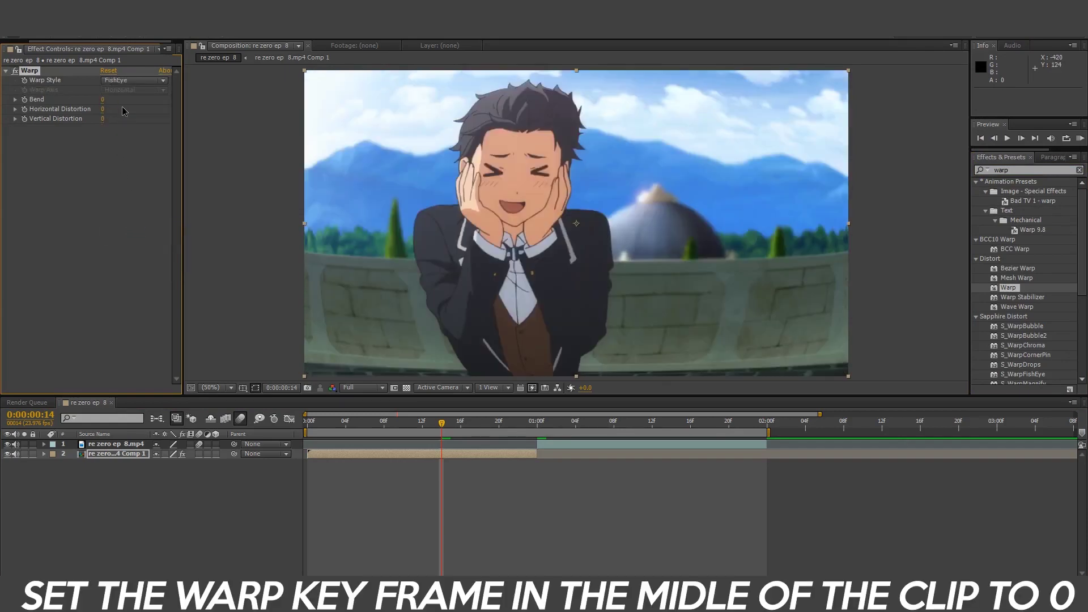
Step: Keyframe Warp Bend from 0 mid-clip to about -100 at clip end, with motion blur on
{"action": "left_click", "coordinate": [25, 100]}
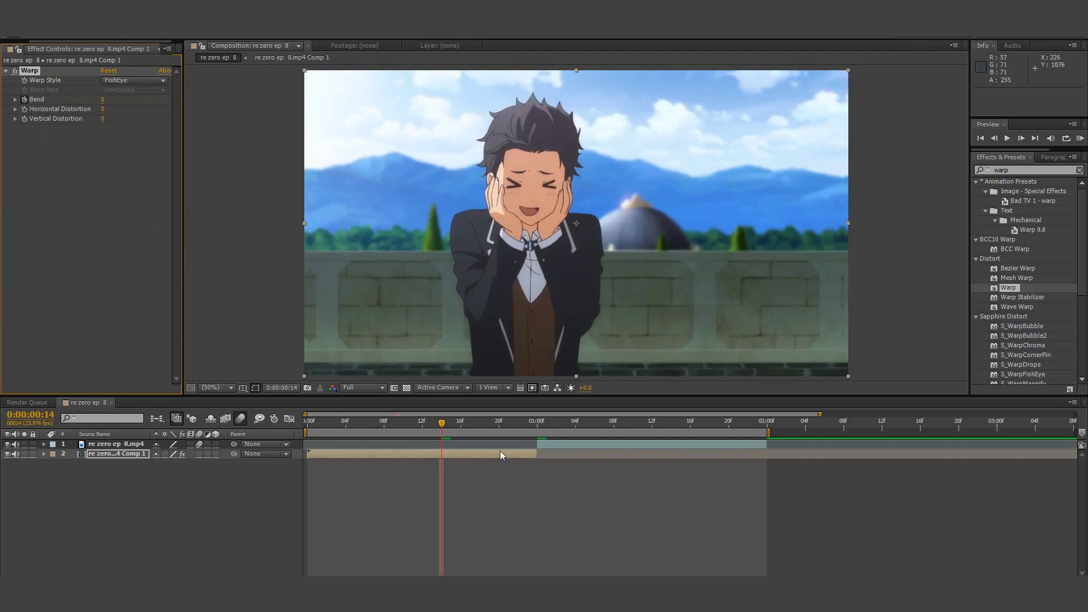
{"action": "key", "text": "o"}
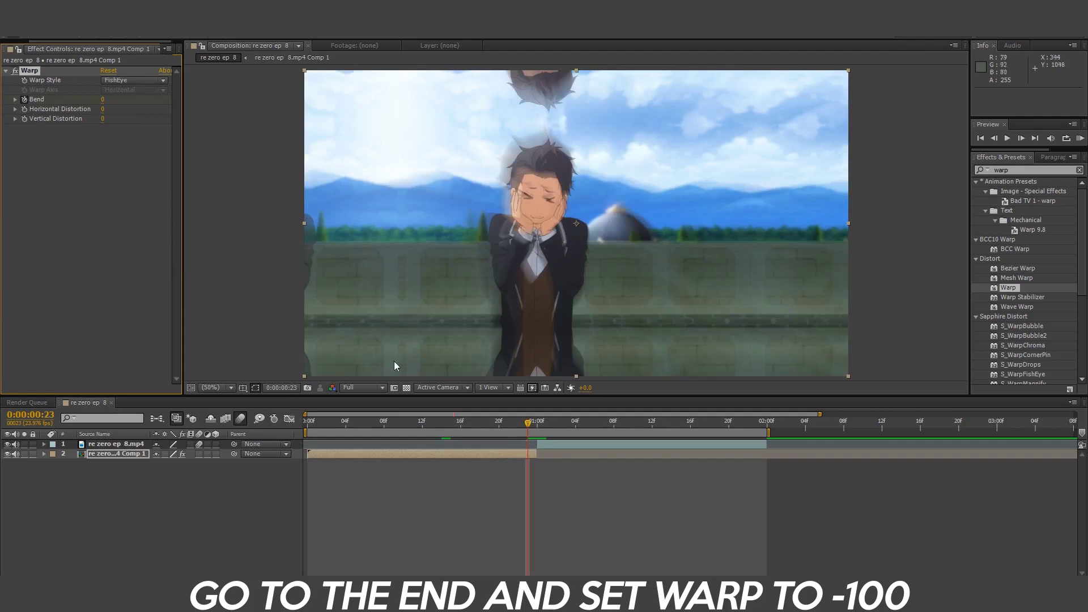
{"action": "left_click_drag", "start_coordinate": [103, 101], "coordinate": [27, 109]}
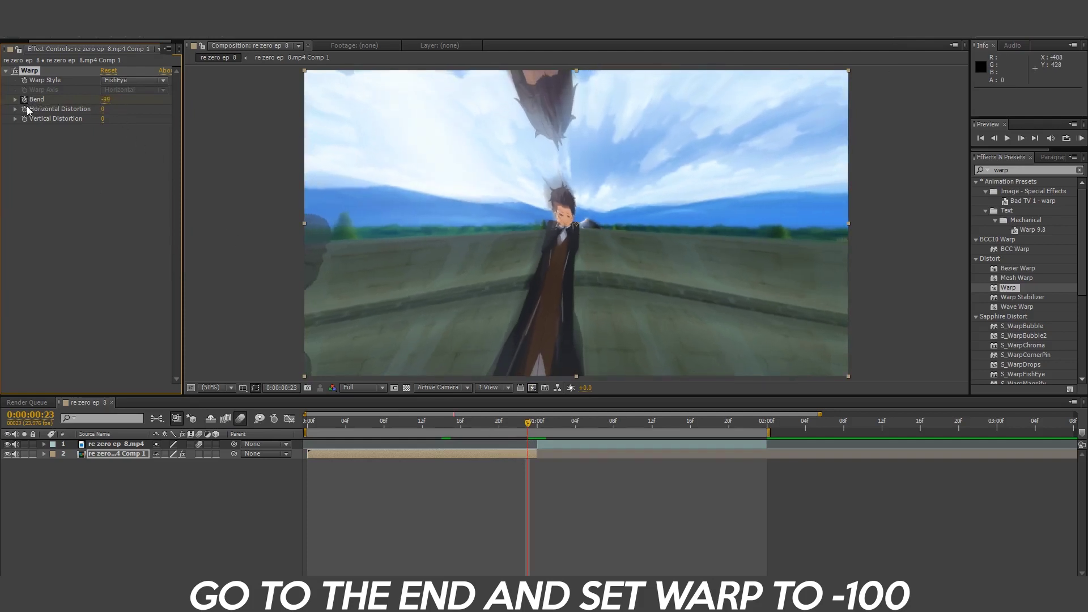
{"action": "left_click", "coordinate": [198, 454]}
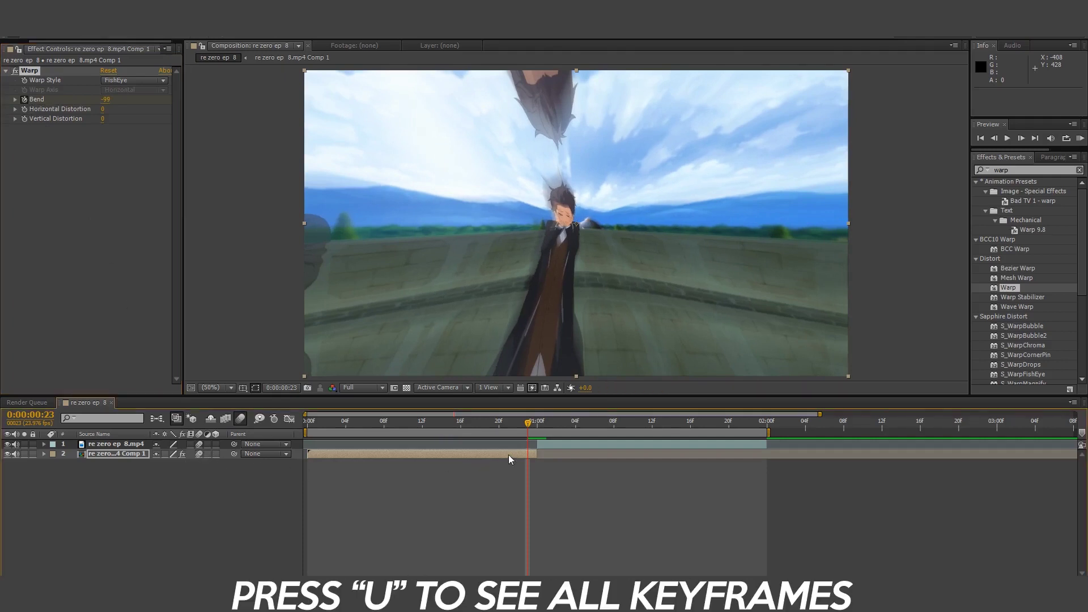
{"action": "key", "text": "u"}
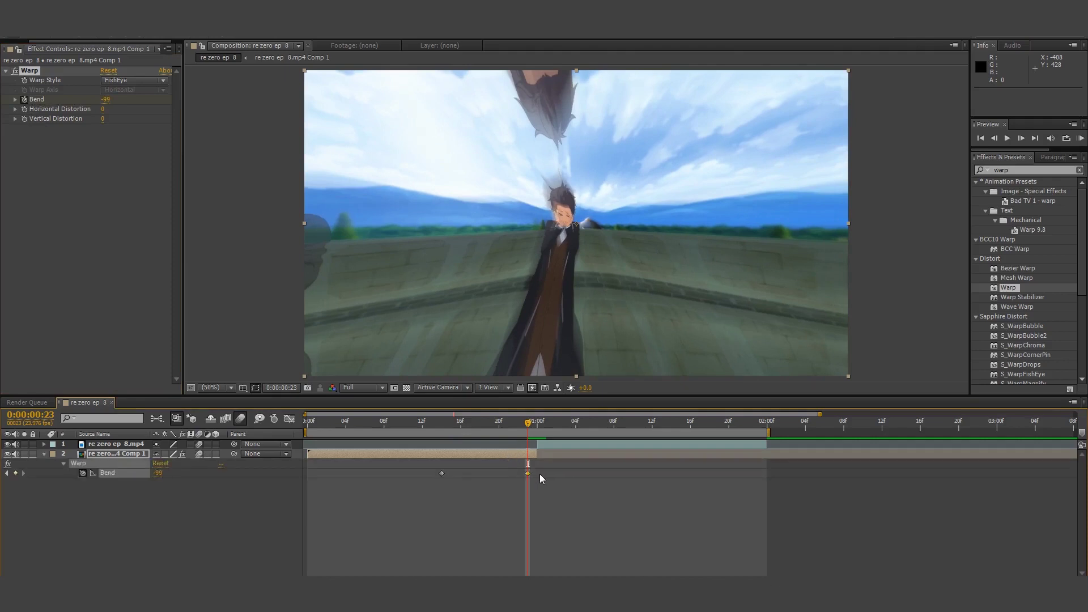
{"action": "left_click_drag", "start_coordinate": [506, 473], "coordinate": [433, 478]}
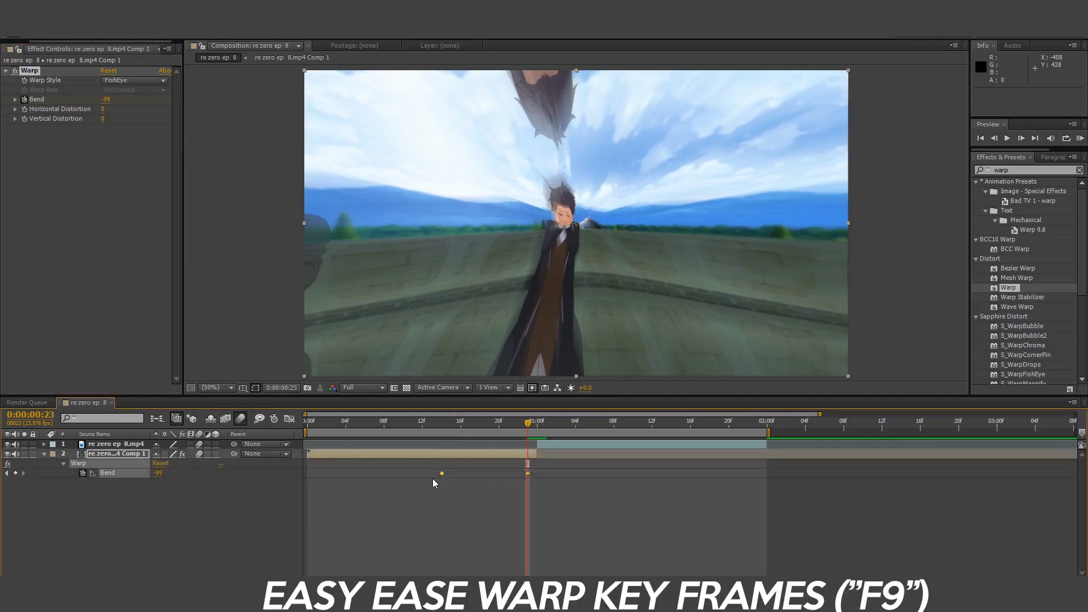
Step: Easy Ease both Bend keyframes and reshape the curve for a slow start and steep plunge
{"action": "key", "text": "F9"}
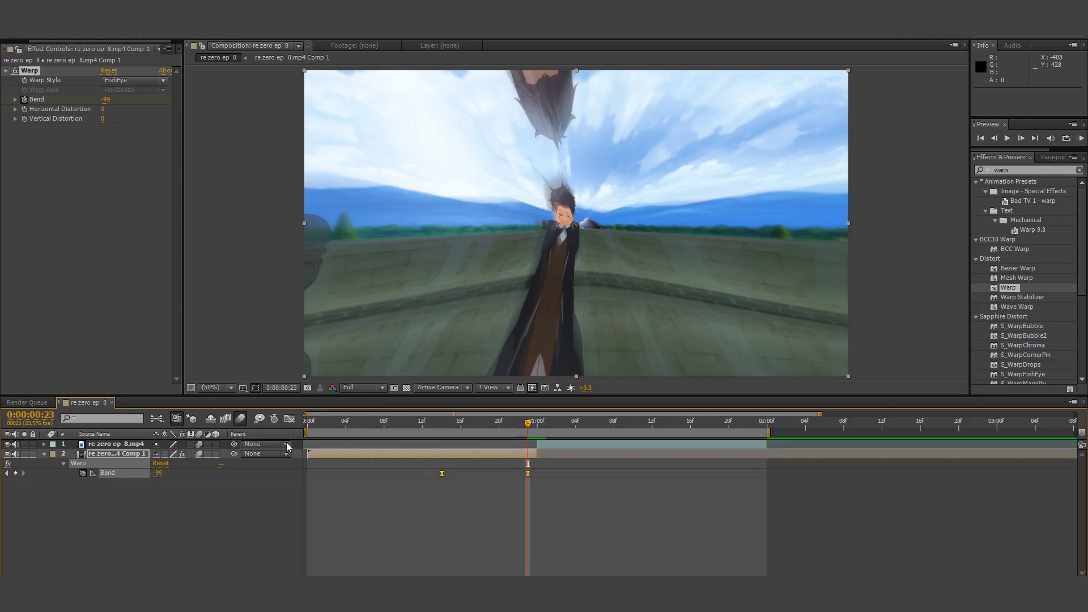
{"action": "left_click", "coordinate": [287, 420]}
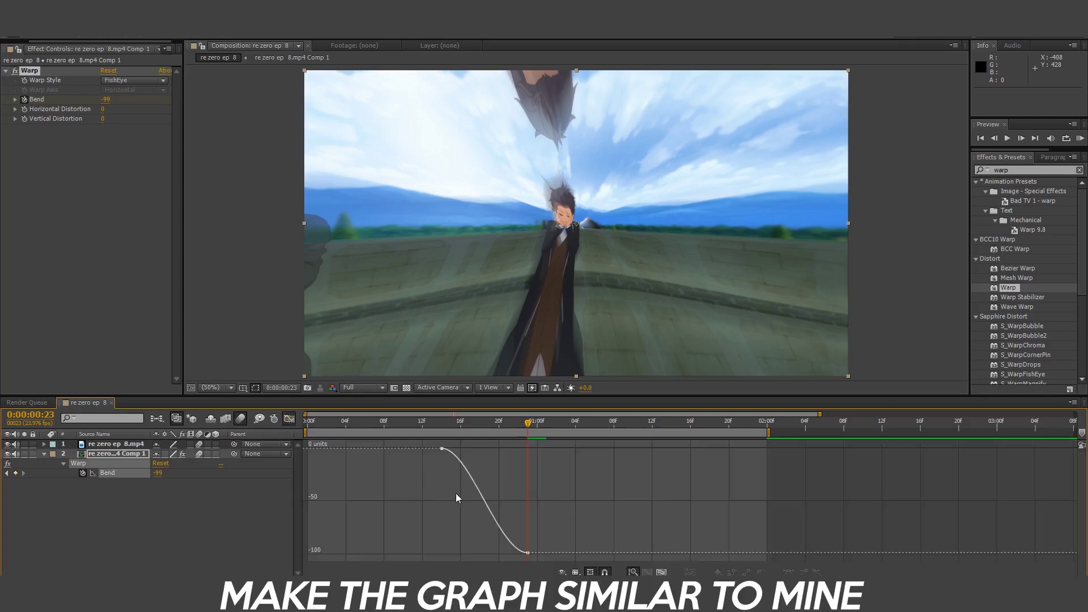
{"action": "left_click", "coordinate": [481, 496]}
{"action": "left_click_drag", "start_coordinate": [469, 450], "coordinate": [483, 452]}
{"action": "left_click_drag", "start_coordinate": [498, 553], "coordinate": [539, 501]}
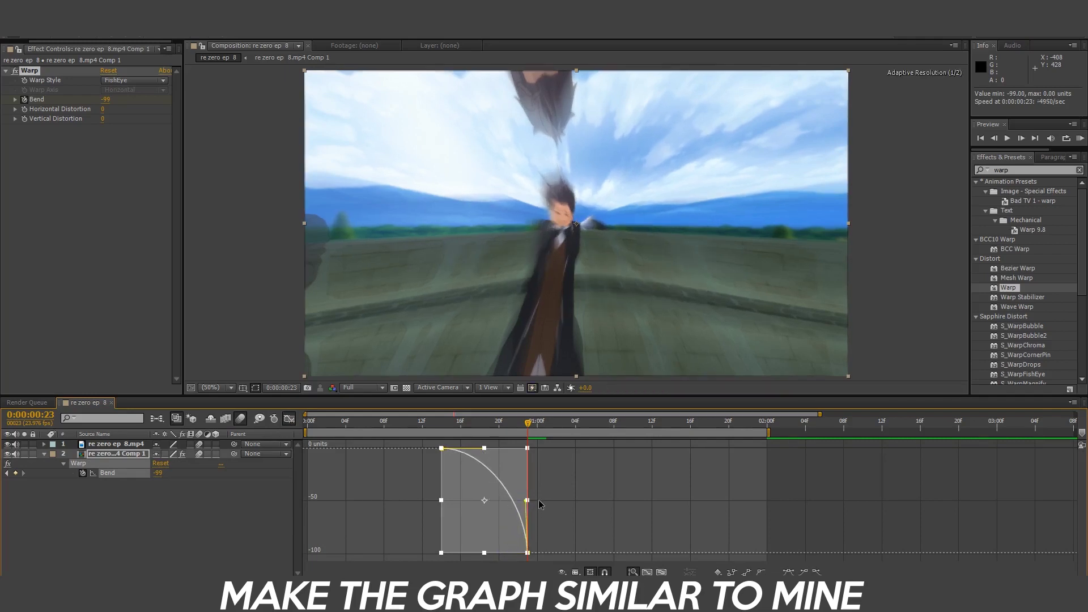
{"action": "left_click", "coordinate": [289, 420]}
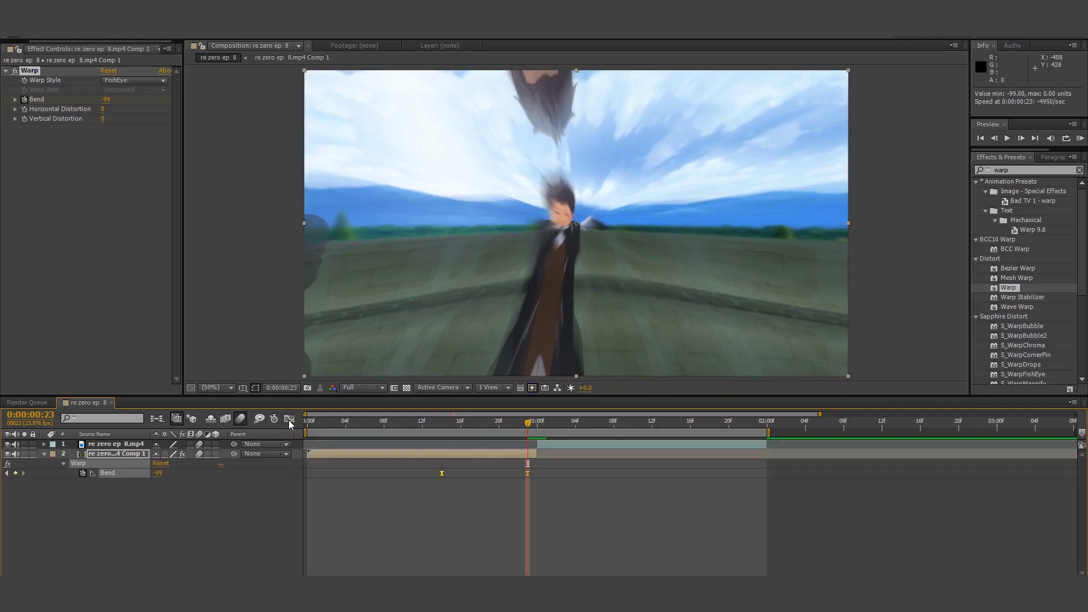
{"action": "left_click", "coordinate": [547, 447]}
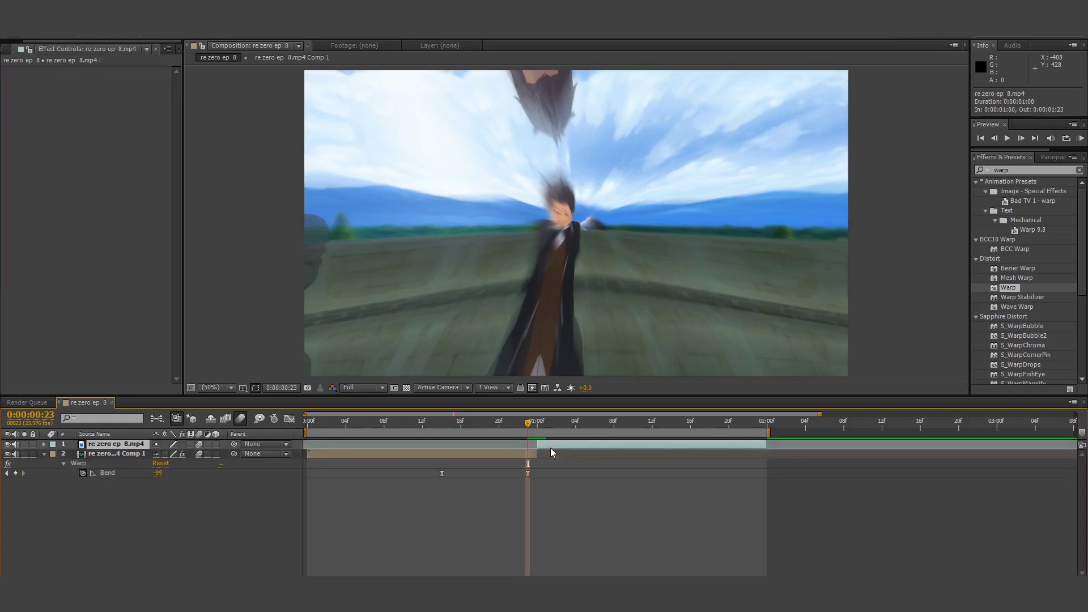
Step: Keyframe the second clip's Scale at 180% on its first frame and 100% at 1:20
{"action": "key", "text": "Page_Down"}
{"action": "key", "text": "s"}
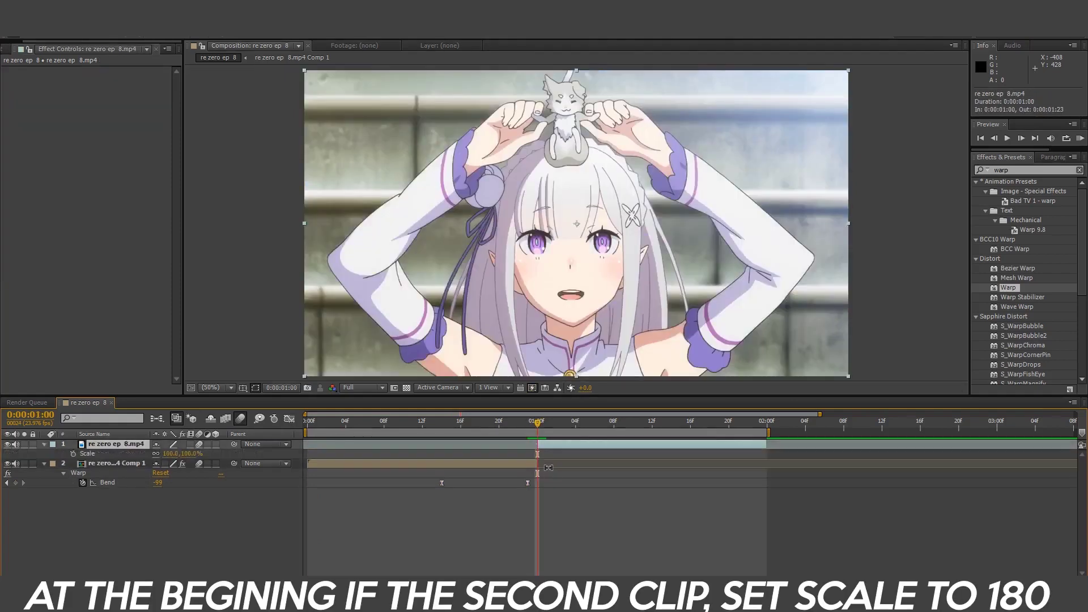
{"action": "left_click", "coordinate": [73, 454]}
{"action": "left_click", "coordinate": [170, 454]}
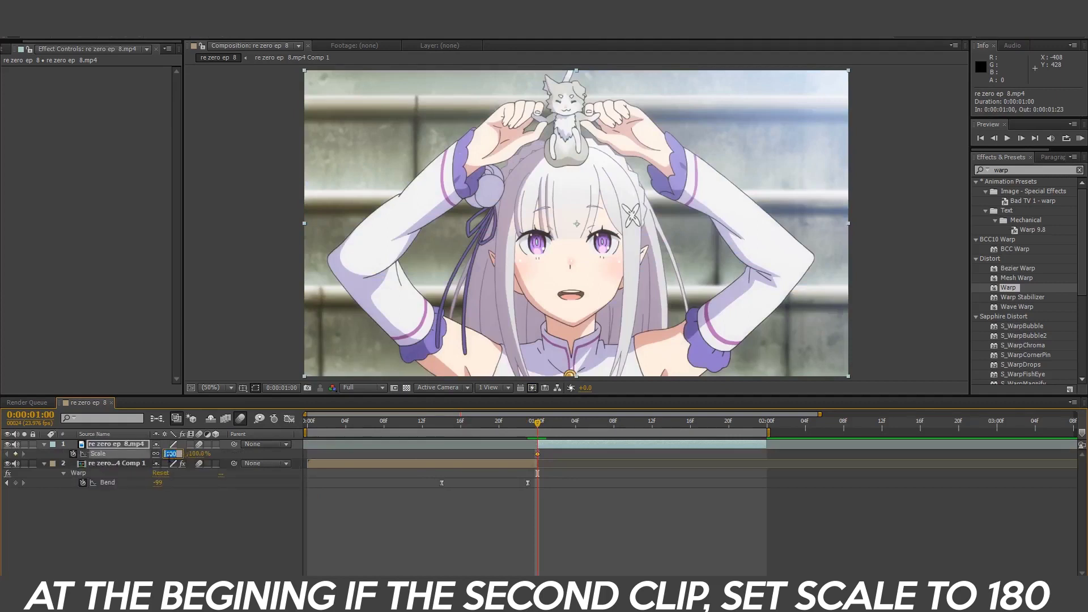
{"action": "type", "text": "1"}
{"action": "type", "text": "80"}
{"action": "key", "text": "Return"}
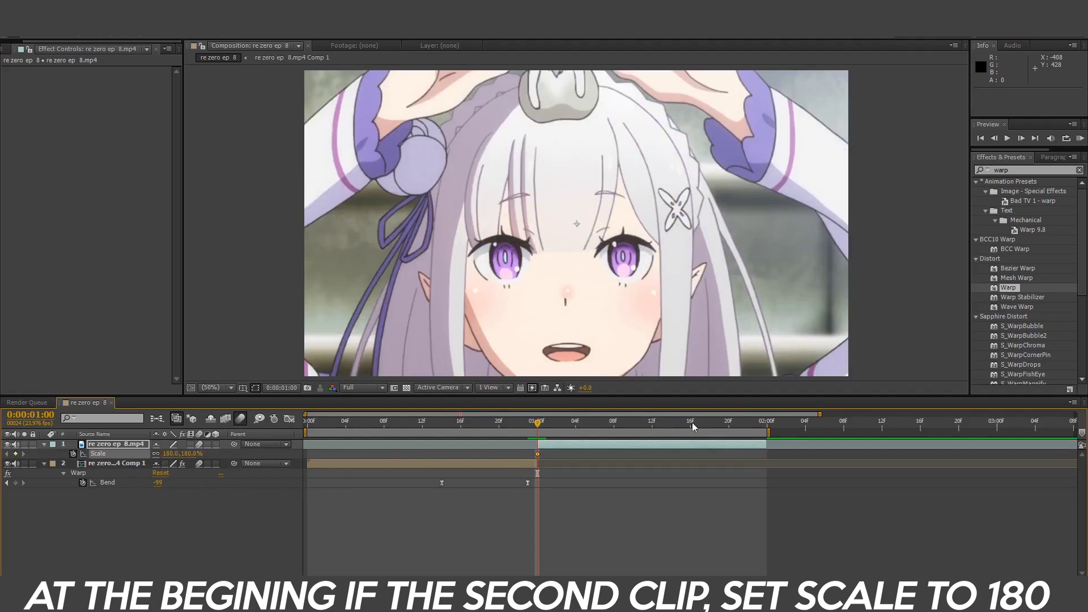
{"action": "left_click", "coordinate": [729, 422]}
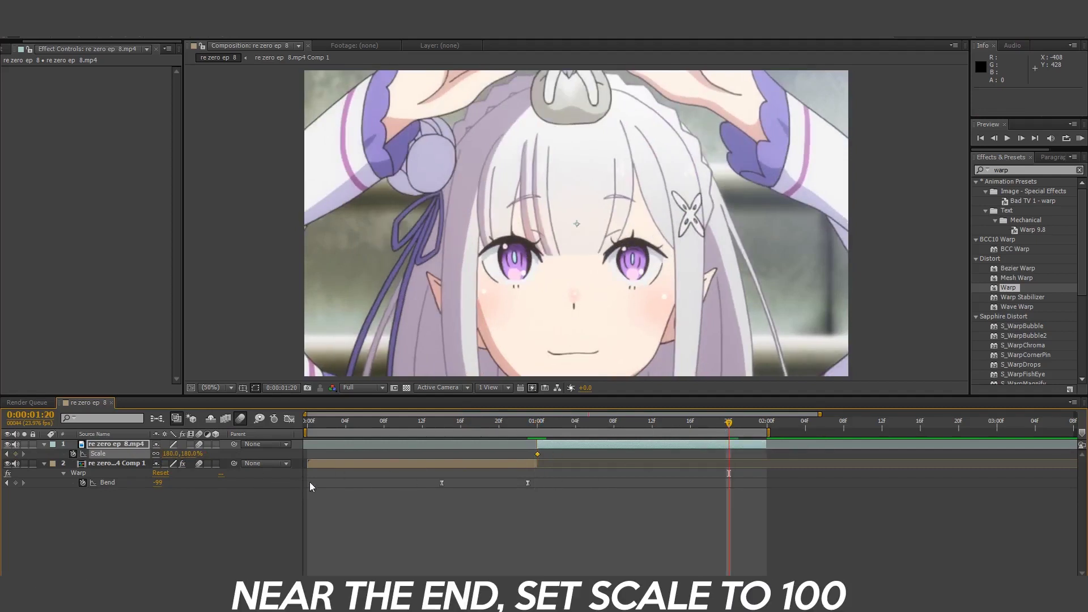
{"action": "left_click", "coordinate": [171, 454]}
{"action": "type", "text": "100"}
{"action": "key", "text": "Return"}
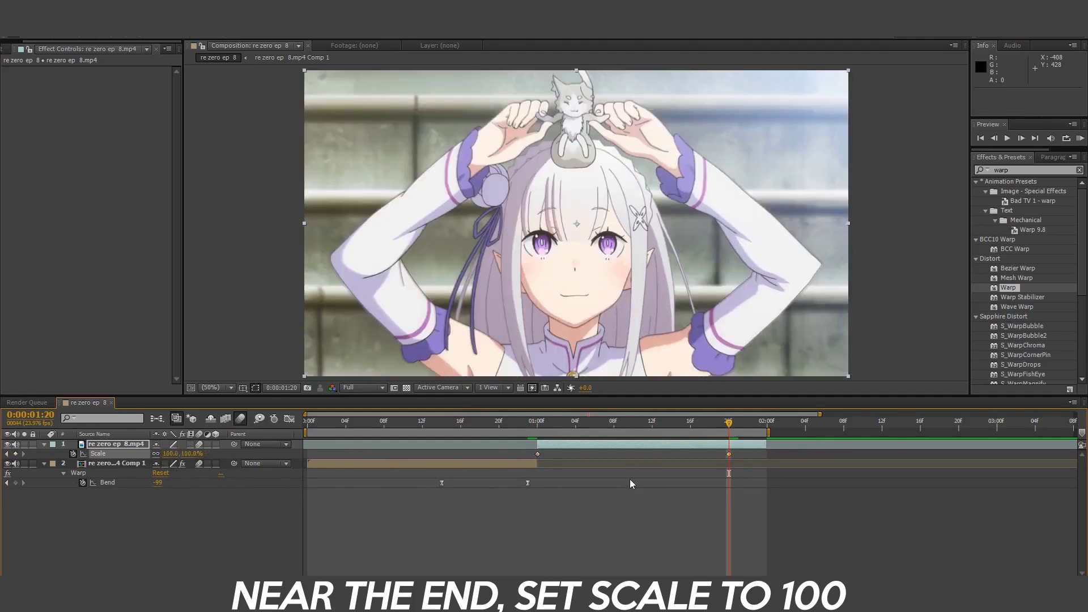
{"action": "left_click_drag", "start_coordinate": [742, 450], "coordinate": [635, 455]}
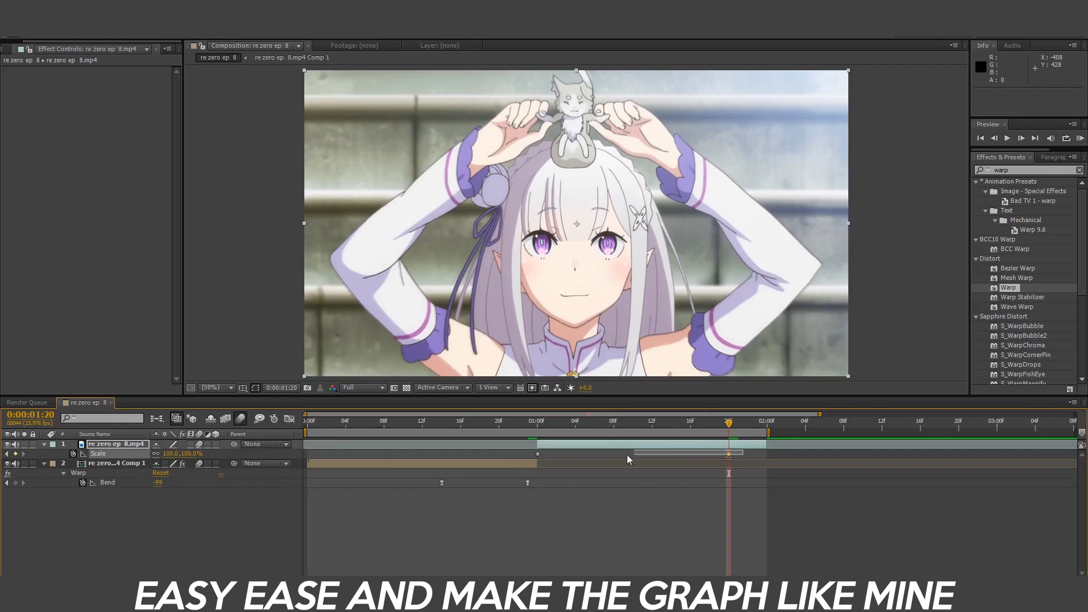
Step: Easy Ease both Scale keyframes and bend the curve so the zoom-out drops quickly from 180%
{"action": "left_click_drag", "start_coordinate": [539, 456], "coordinate": [532, 458]}
{"action": "key", "text": "F9"}
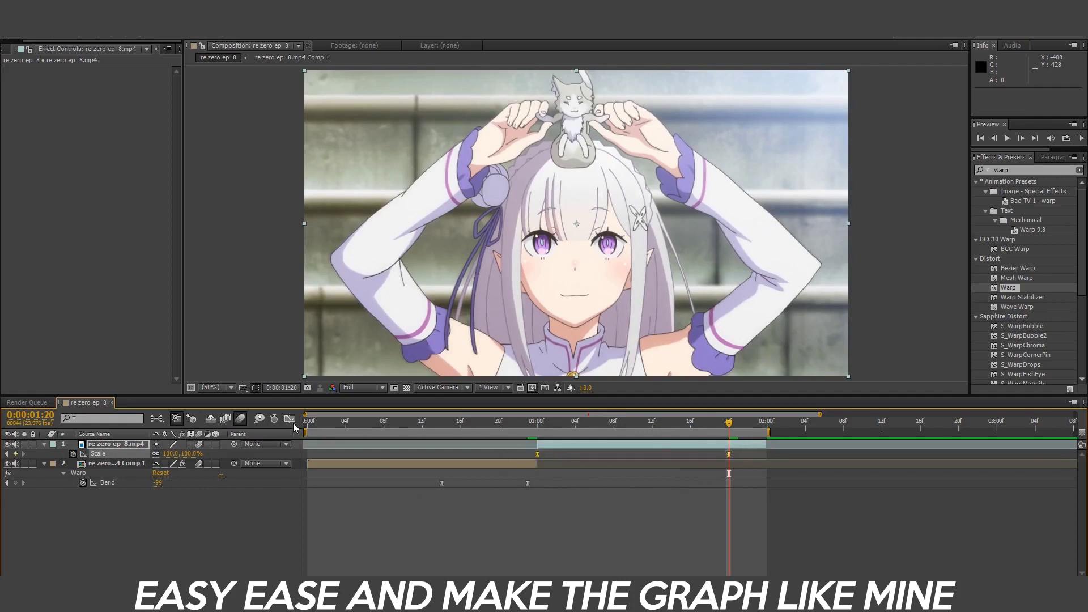
{"action": "left_click", "coordinate": [293, 423]}
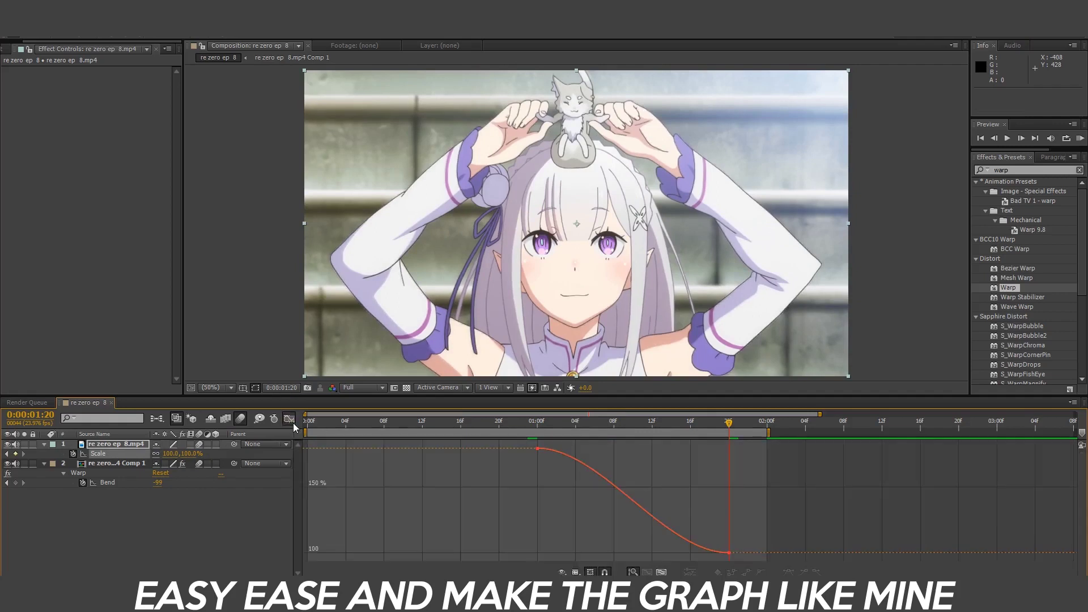
{"action": "left_click", "coordinate": [605, 476]}
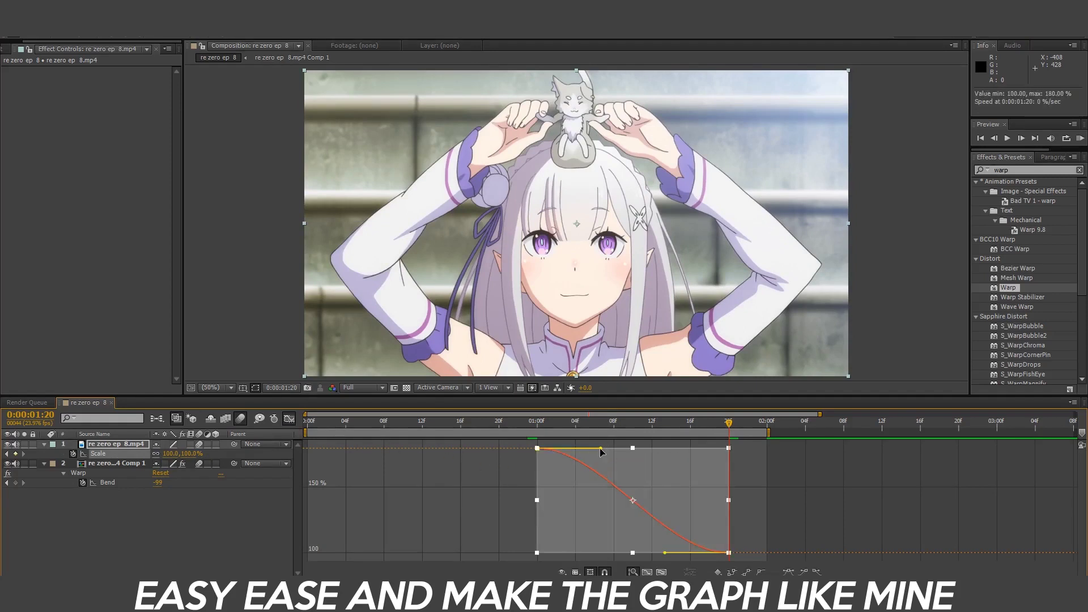
{"action": "left_click_drag", "start_coordinate": [602, 448], "coordinate": [538, 500]}
{"action": "left_click", "coordinate": [292, 420]}
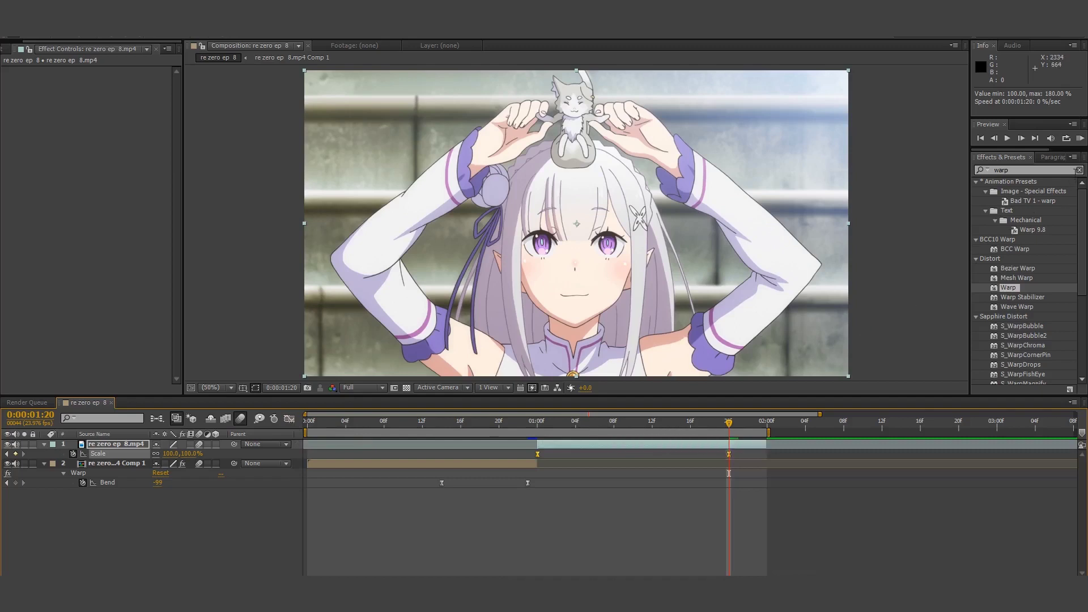
{"action": "left_click", "coordinate": [1079, 170]}
{"action": "left_click", "coordinate": [1057, 170]}
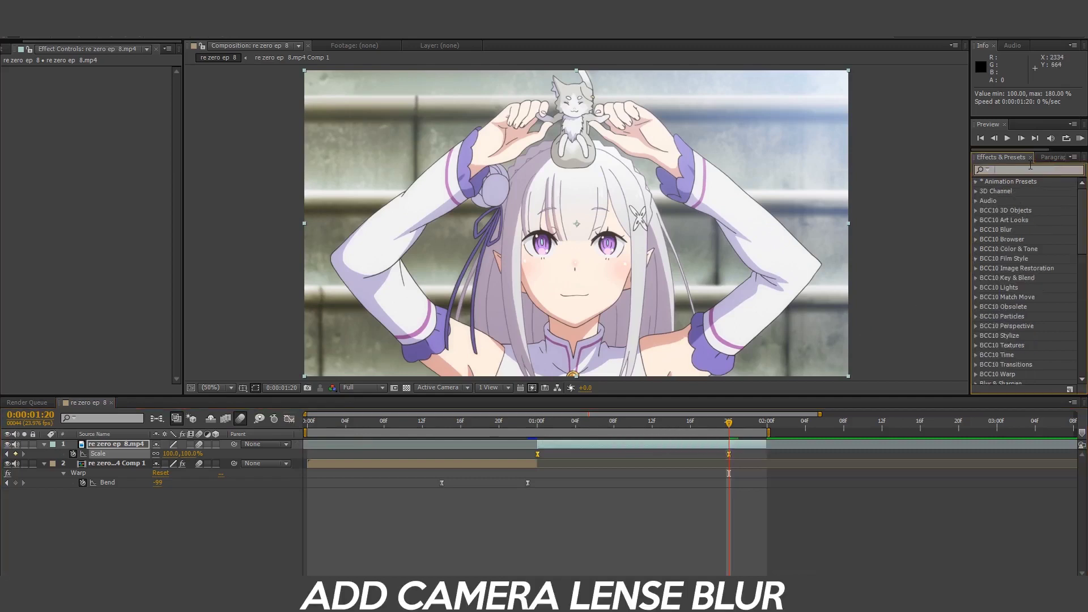
Step: Apply Camera Lens Blur, keyframing Blur Radius to 0 at 1:14 and 15 at 1:00
{"action": "type", "text": "camera l"}
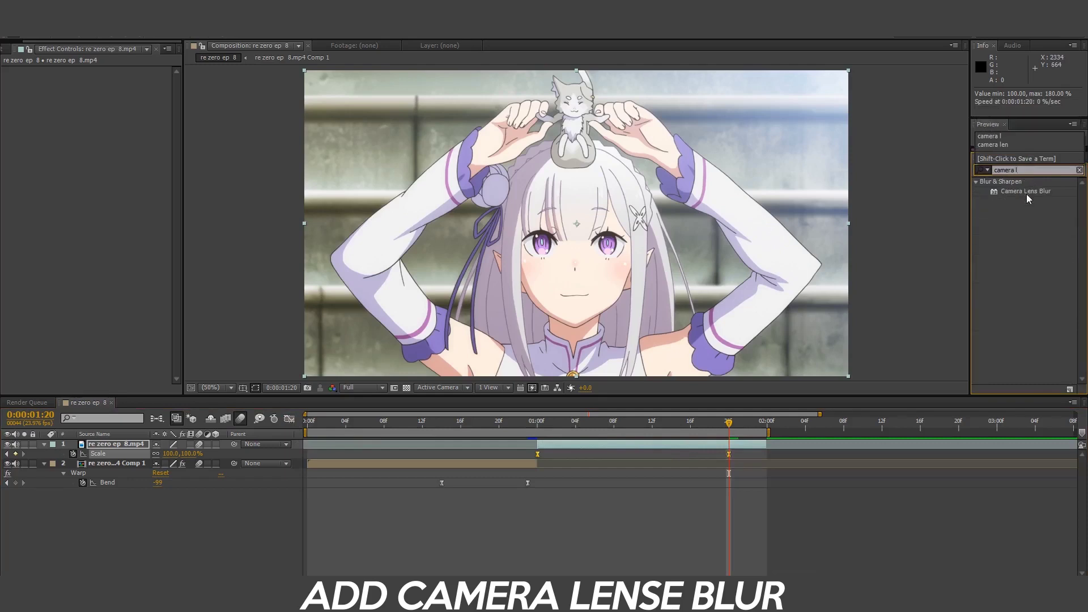
{"action": "double_click", "coordinate": [1027, 195]}
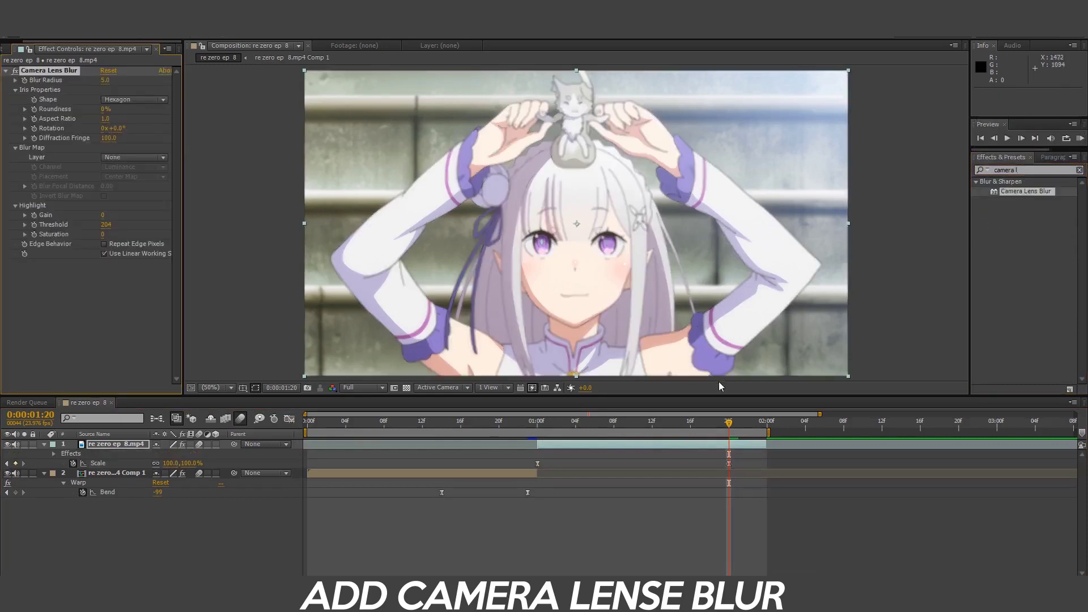
{"action": "left_click", "coordinate": [671, 423]}
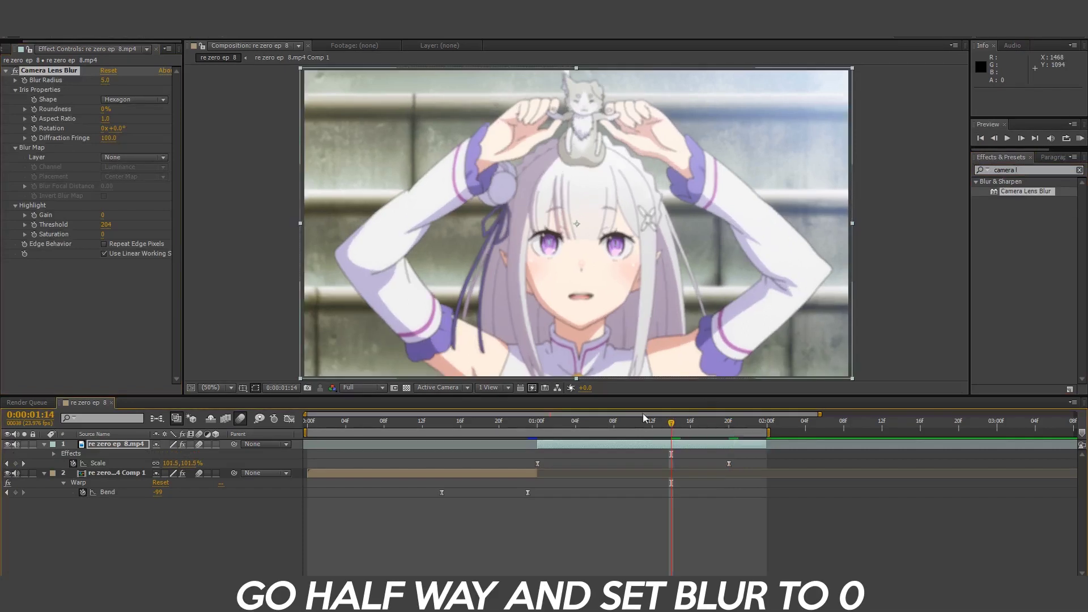
{"action": "left_click", "coordinate": [106, 80]}
{"action": "type", "text": "0"}
{"action": "key", "text": "Return"}
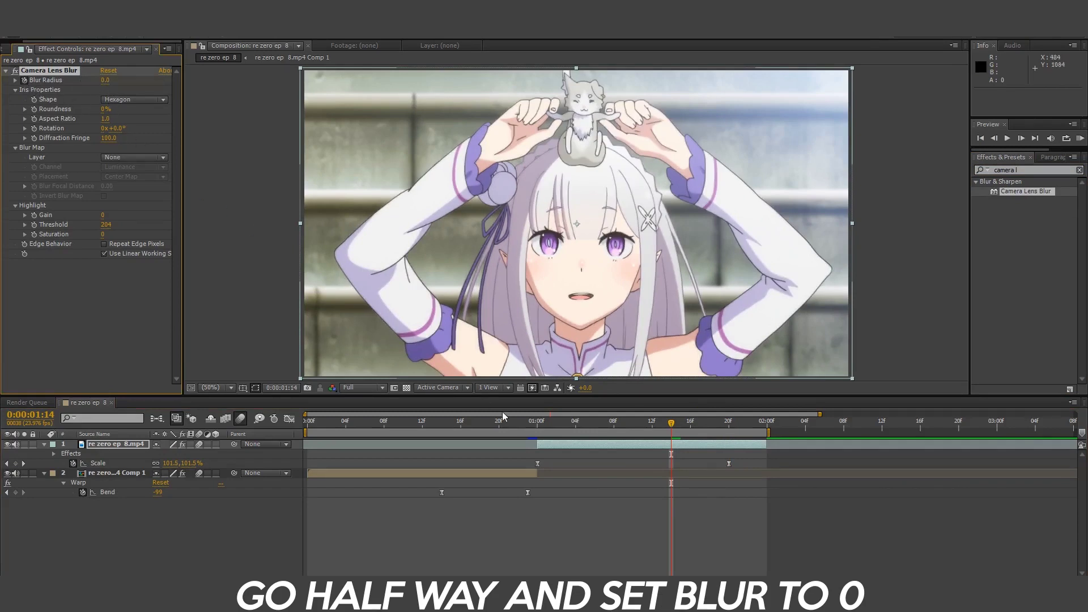
{"action": "left_click", "coordinate": [535, 426]}
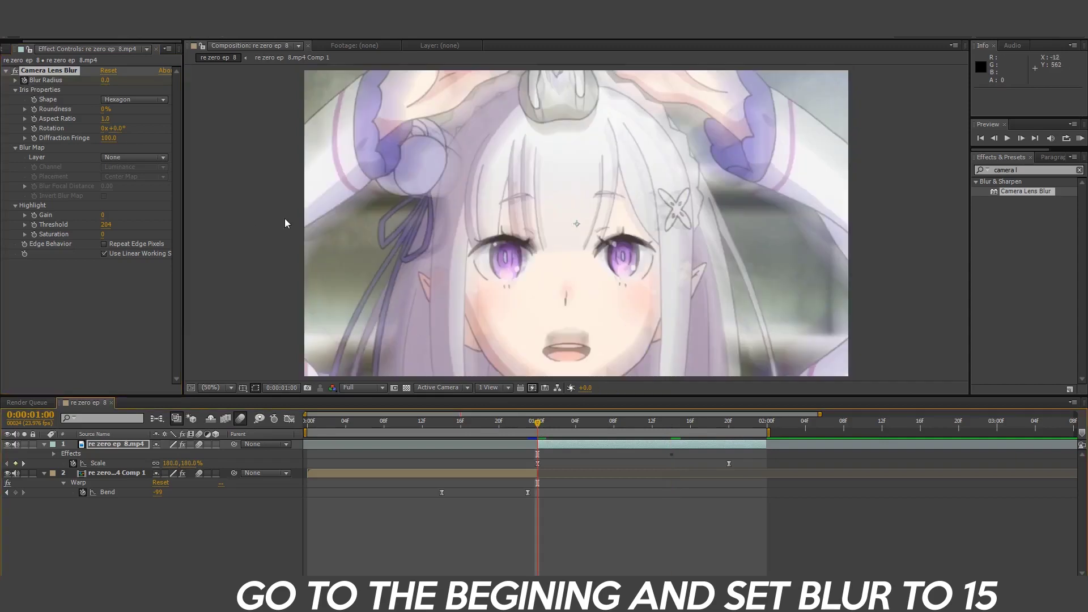
{"action": "left_click", "coordinate": [106, 81]}
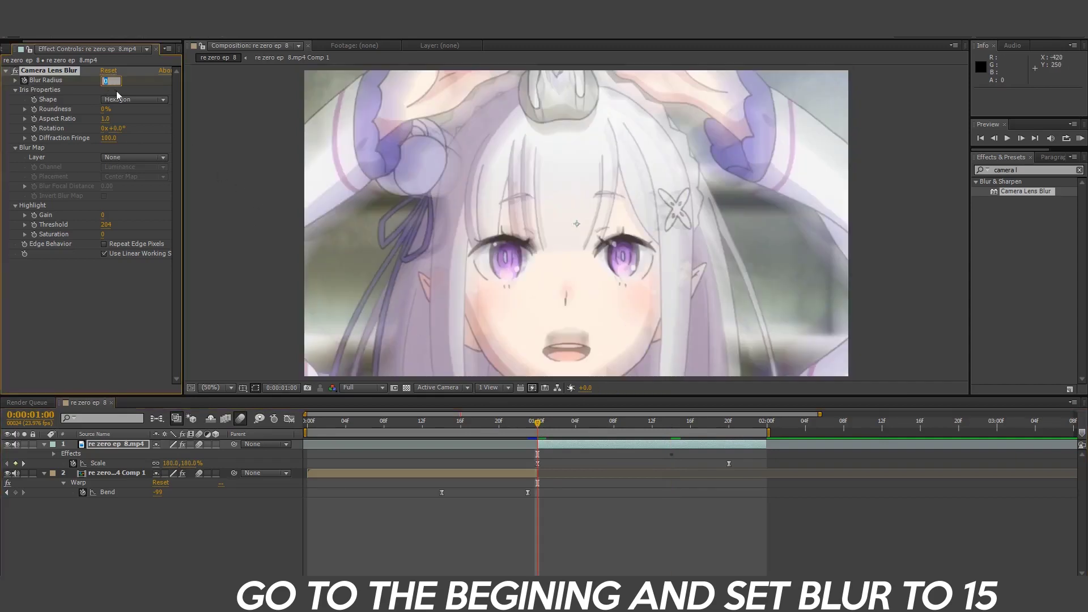
{"action": "type", "text": "15"}
{"action": "key", "text": "Return"}
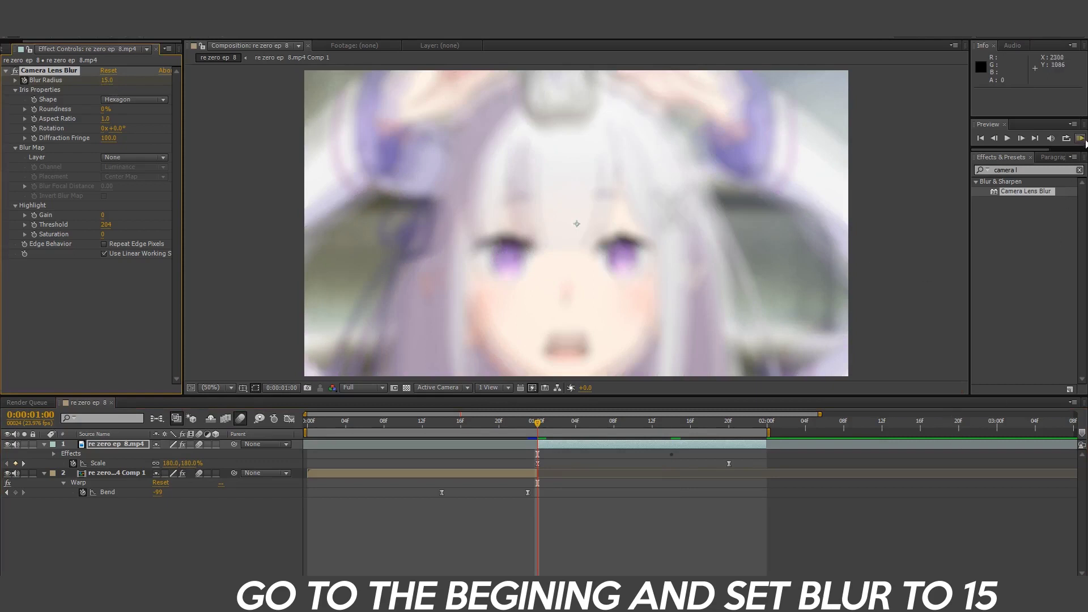
Step: Run a RAM preview of the finished fisheye-to-lens-blur transition
{"action": "left_click", "coordinate": [1081, 138]}
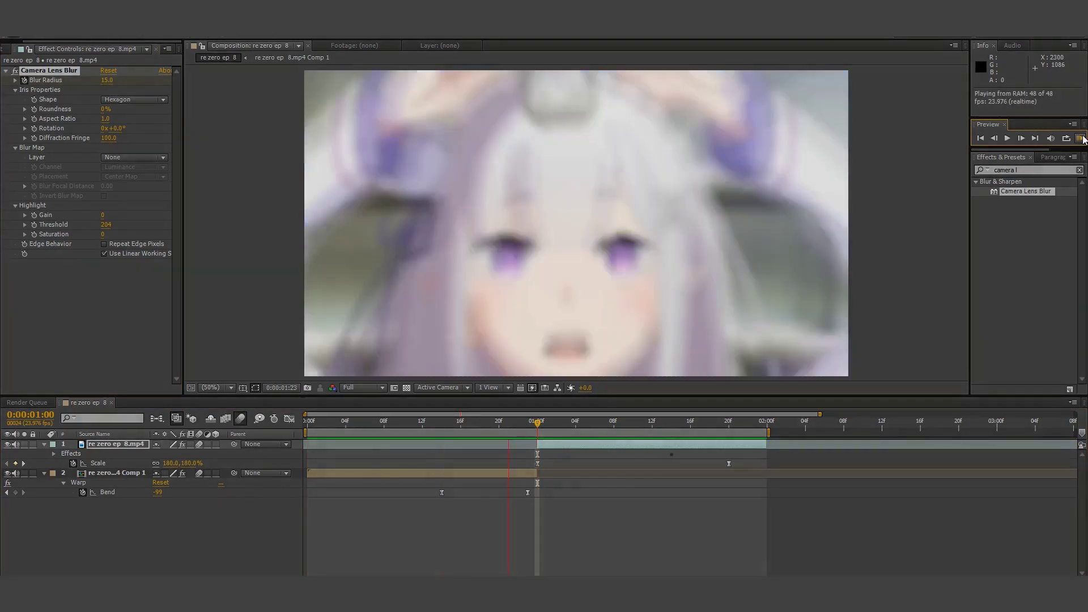